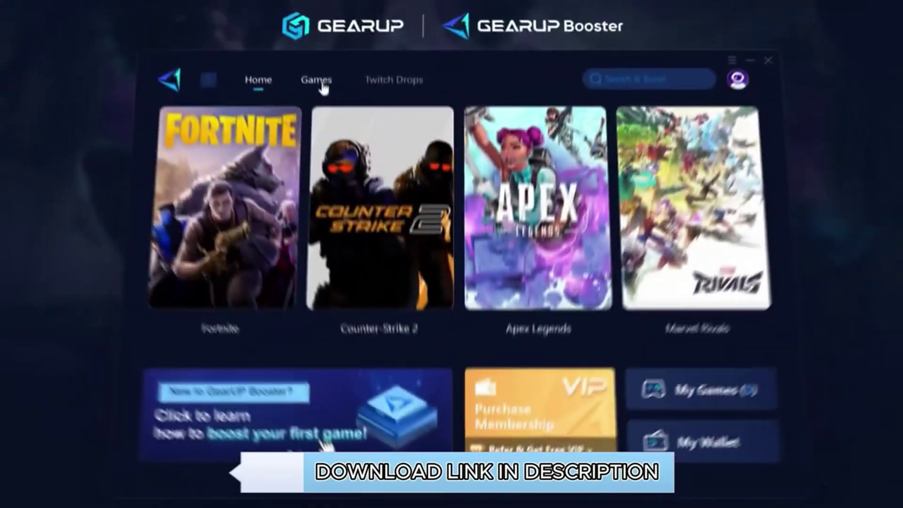
{"action": "left_click", "coordinate": [319, 82]}
{"action": "scroll", "coordinate": [588, 256], "scroll_direction": "down", "scroll_amount": 5}
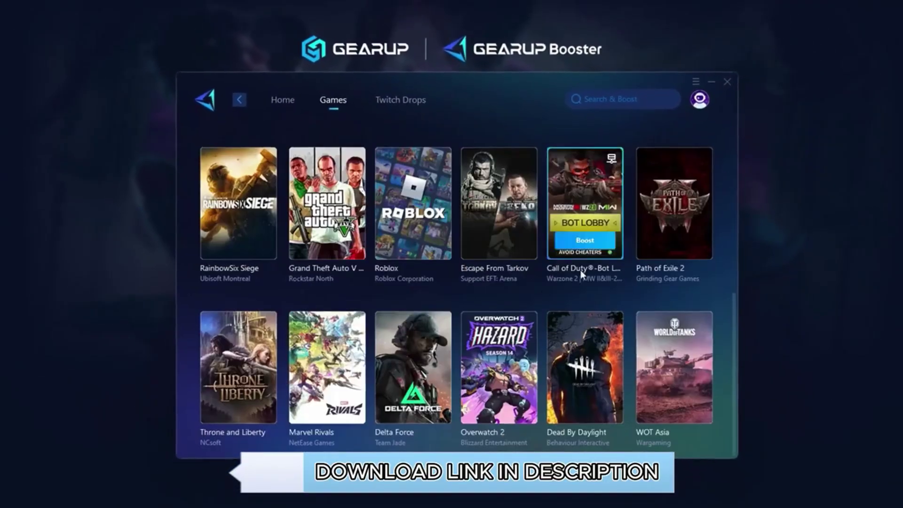
{"action": "scroll", "coordinate": [353, 240], "scroll_direction": "up", "scroll_amount": 5}
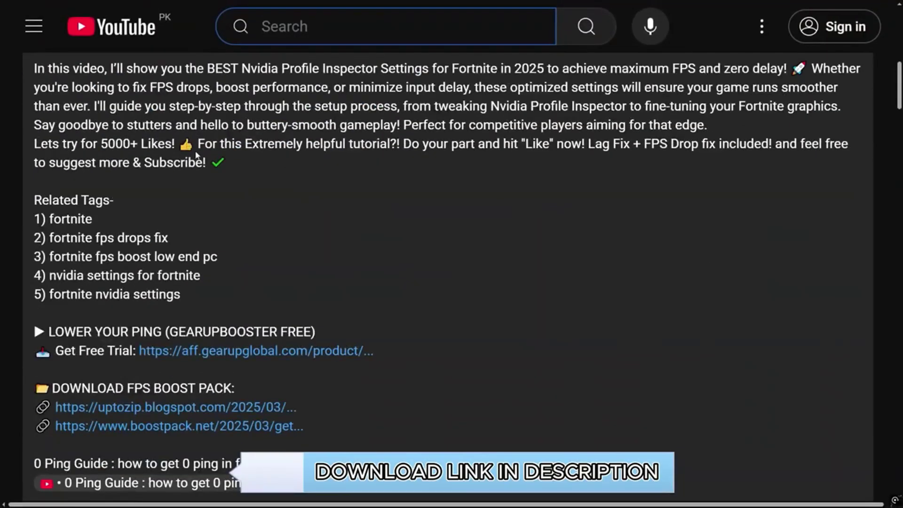
{"action": "scroll", "coordinate": [195, 156], "scroll_direction": "down", "scroll_amount": 5}
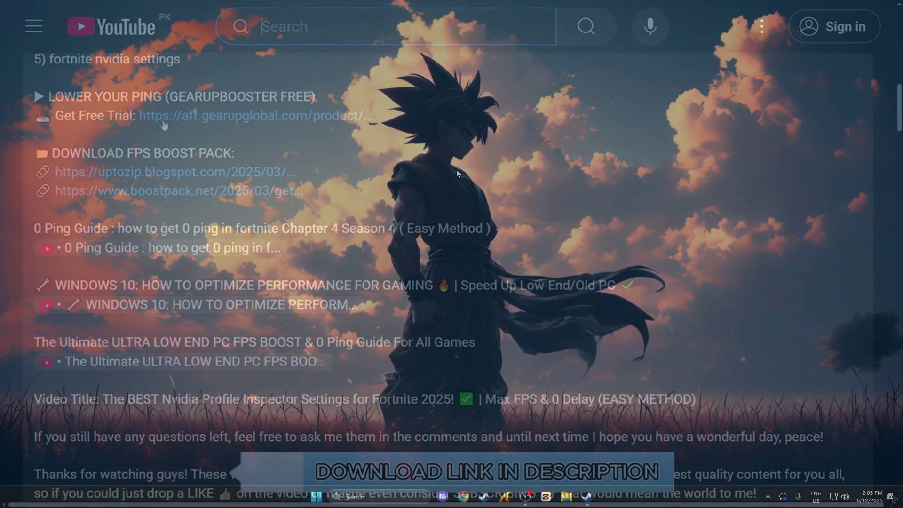
Launch NVIDIA Control Panel as administrator and open its Manage 3D settings page
{"action": "key", "text": "super"}
{"action": "type", "text": "nvIDIA Control Panel"}
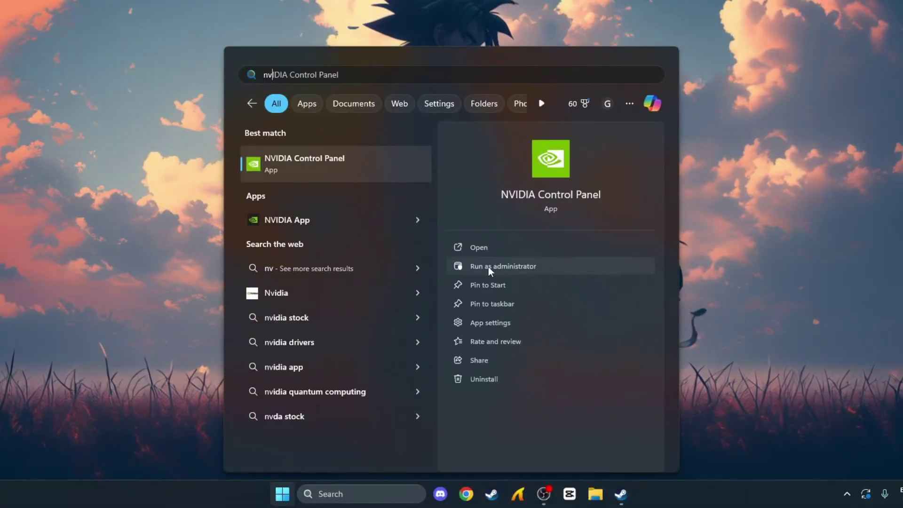
{"action": "left_click", "coordinate": [521, 269]}
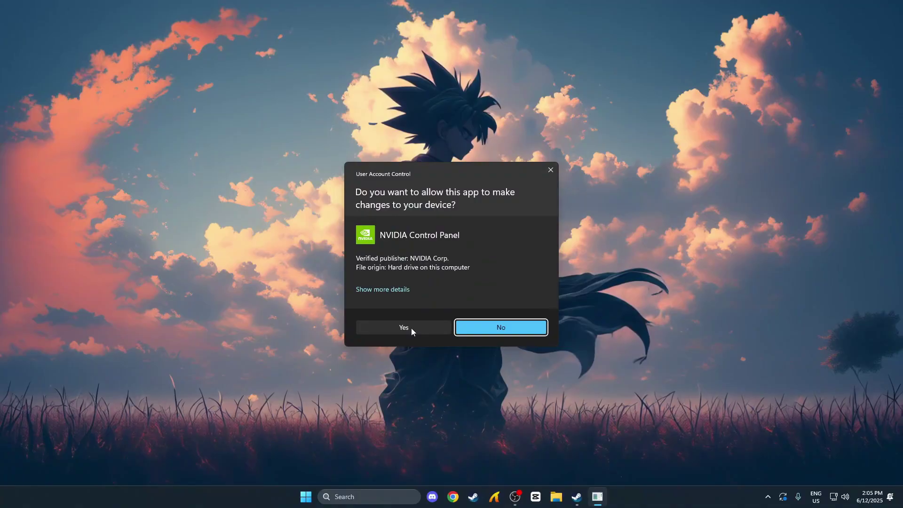
{"action": "left_click", "coordinate": [414, 284]}
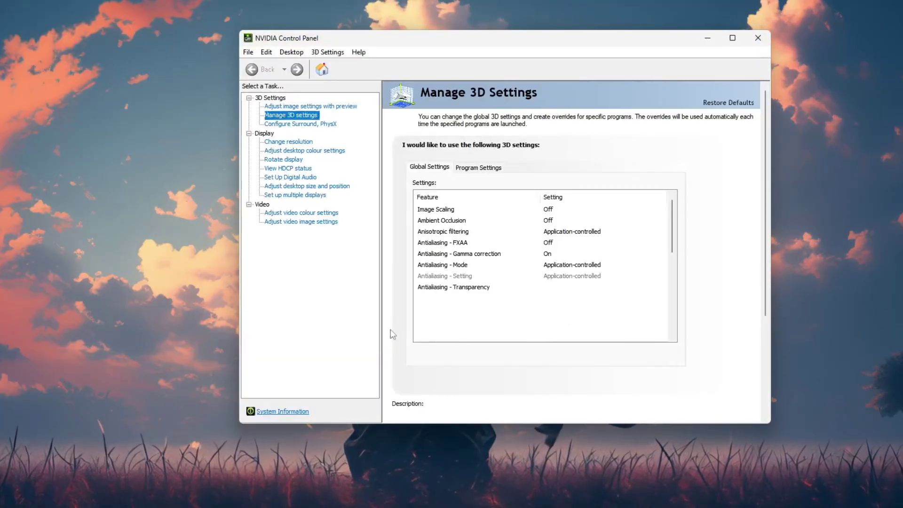
{"action": "left_click_drag", "start_coordinate": [439, 43], "coordinate": [387, 51]}
{"action": "left_click", "coordinate": [226, 116]}
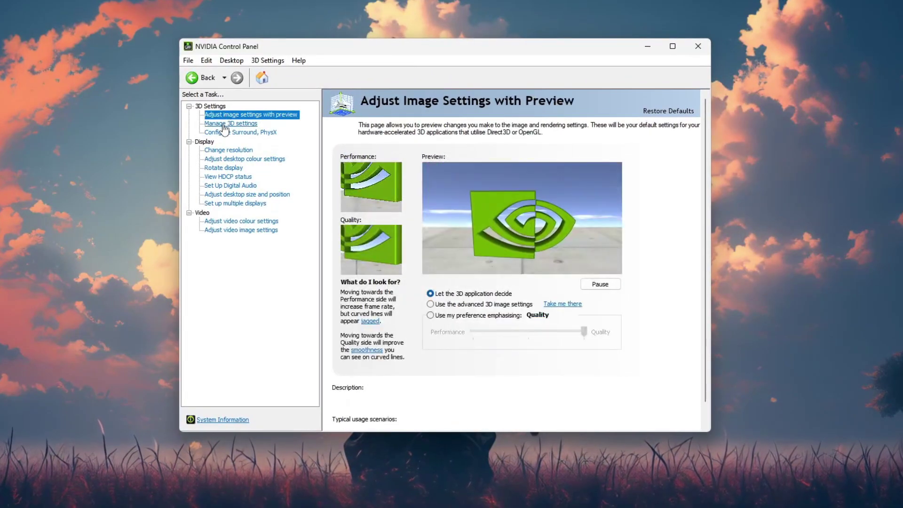
{"action": "left_click", "coordinate": [225, 124]}
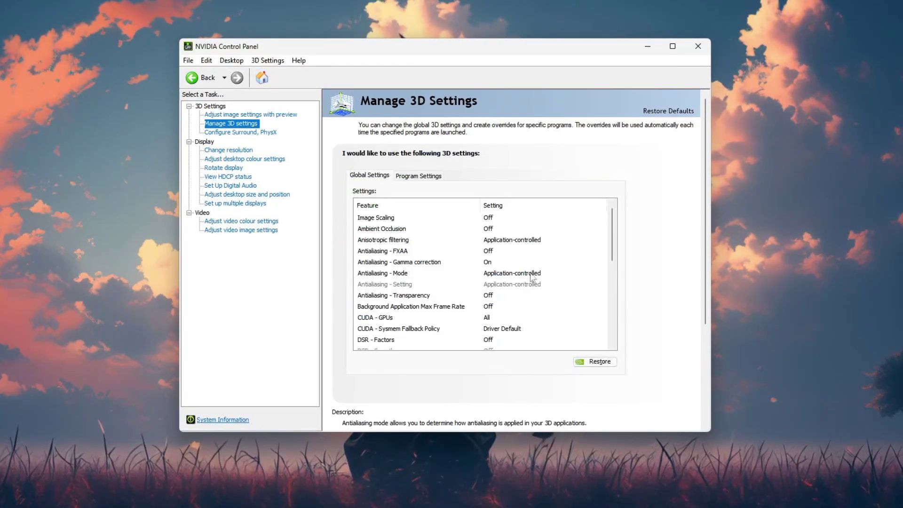
Review the DSR - Factors scaling options in the global 3D settings and close them without making changes
{"action": "scroll", "coordinate": [558, 287], "scroll_direction": "down", "scroll_amount": 1}
{"action": "left_click", "coordinate": [384, 308]}
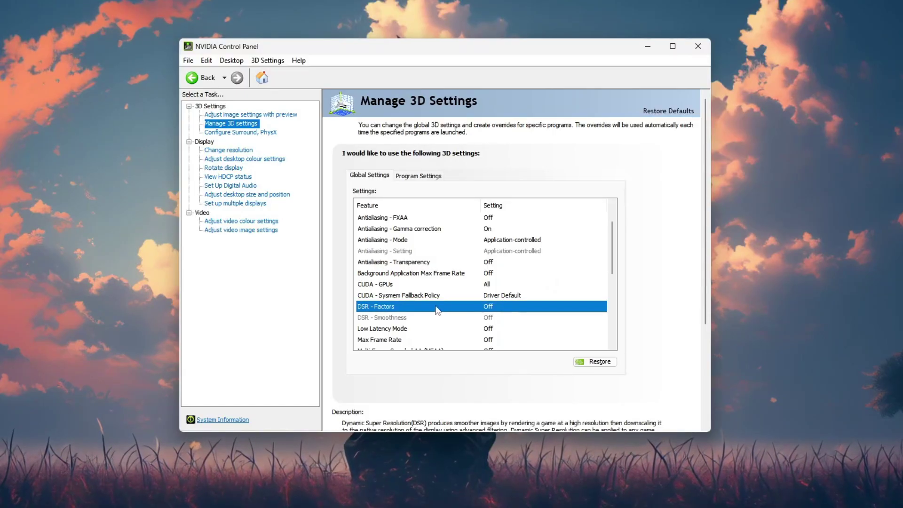
{"action": "left_click", "coordinate": [513, 307]}
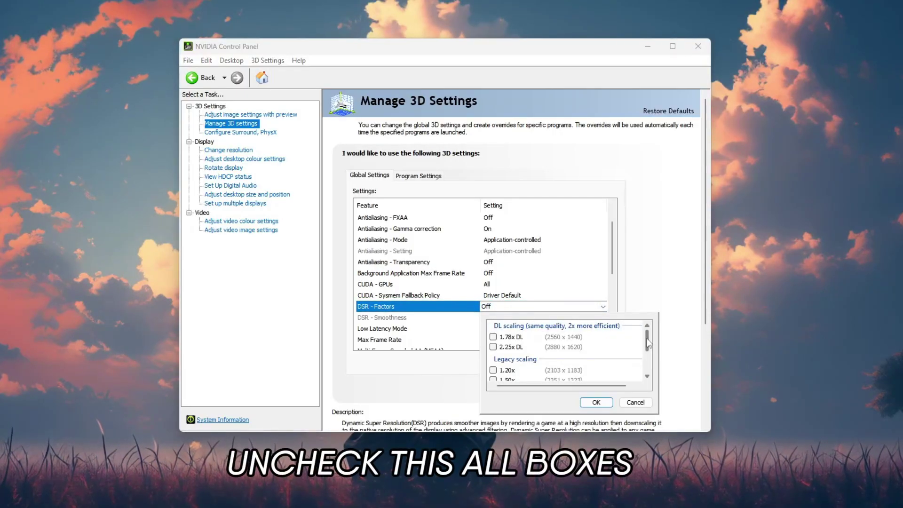
{"action": "mouse_move", "coordinate": [647, 338]}
{"action": "left_mouse_down"}
{"action": "mouse_move", "coordinate": [648, 364]}
{"action": "mouse_move", "coordinate": [650, 329]}
{"action": "left_mouse_up"}
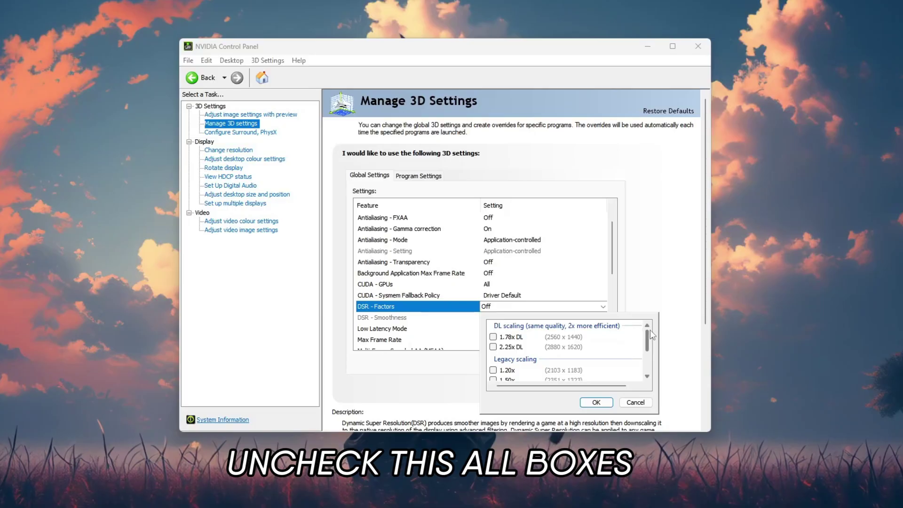
{"action": "left_click", "coordinate": [636, 403]}
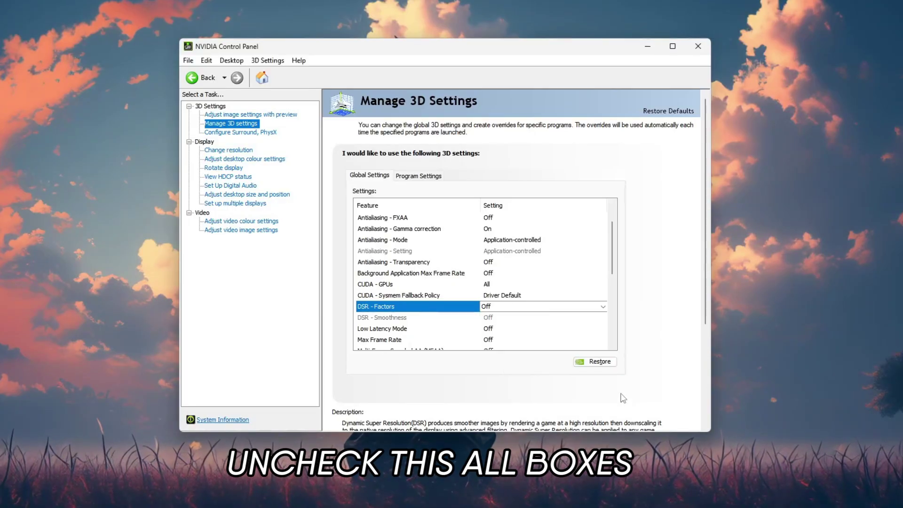
Set Low Latency Mode to Ultra in the global 3D settings
{"action": "left_click", "coordinate": [383, 329]}
{"action": "left_click", "coordinate": [486, 329]}
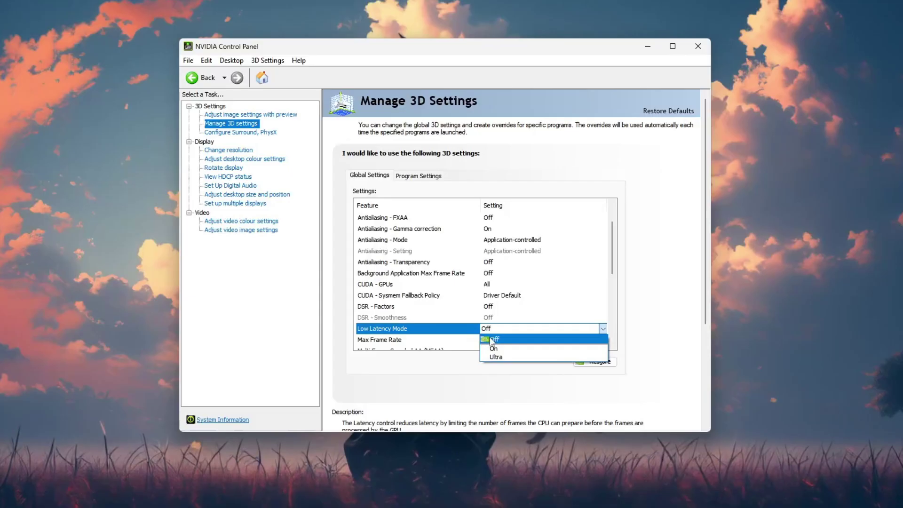
{"action": "left_click", "coordinate": [495, 357]}
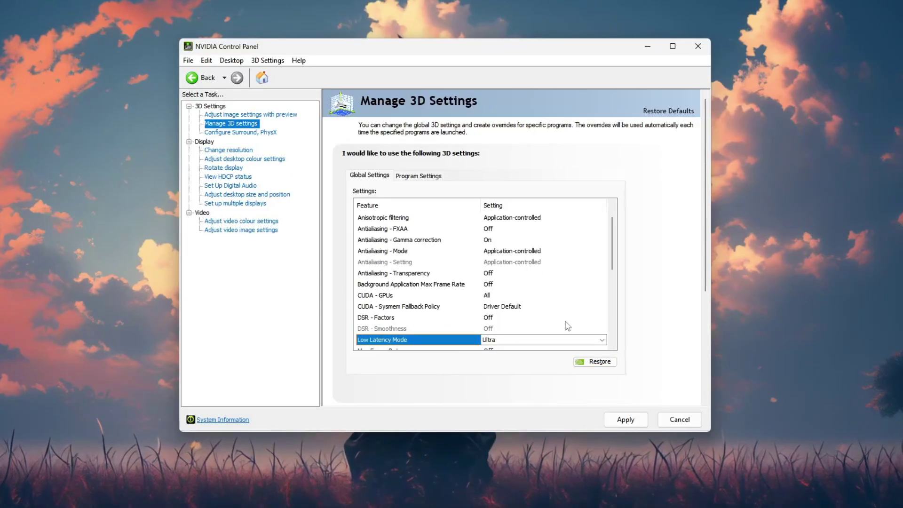
Set Power management mode to Prefer maximum performance and apply the global 3D settings
{"action": "scroll", "coordinate": [541, 310], "scroll_direction": "down", "scroll_amount": 3}
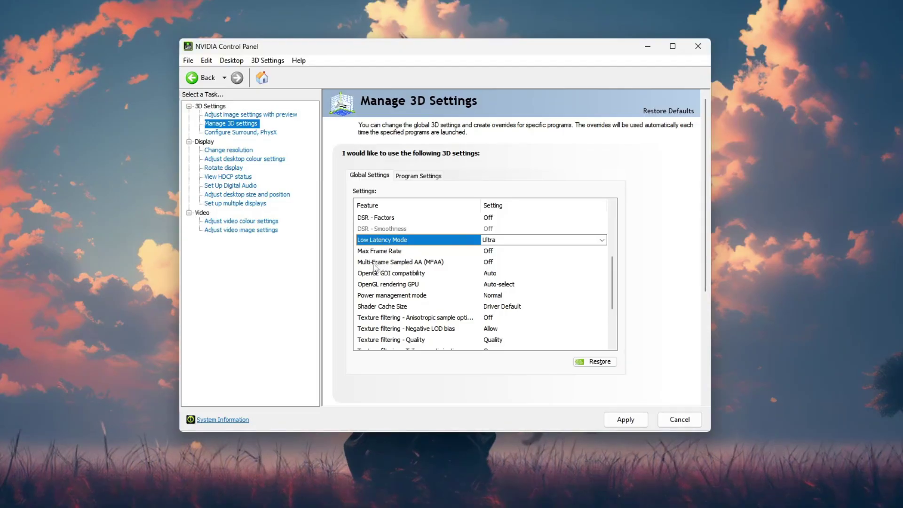
{"action": "left_click", "coordinate": [373, 297]}
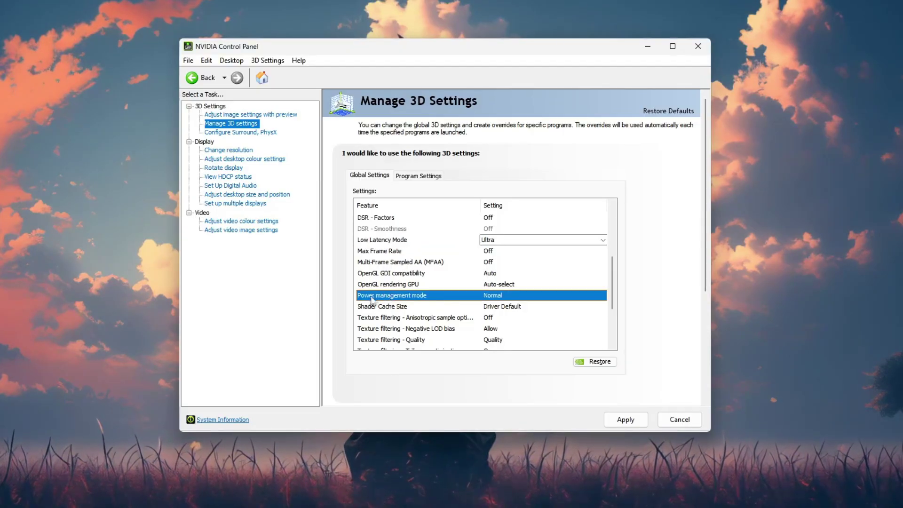
{"action": "left_click", "coordinate": [494, 295]}
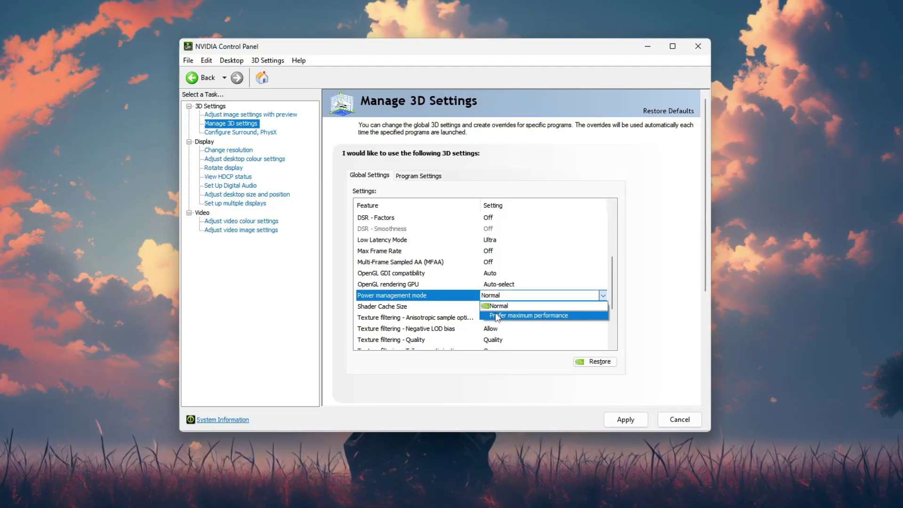
{"action": "left_click", "coordinate": [497, 316]}
{"action": "scroll", "coordinate": [496, 318], "scroll_direction": "down", "scroll_amount": 2}
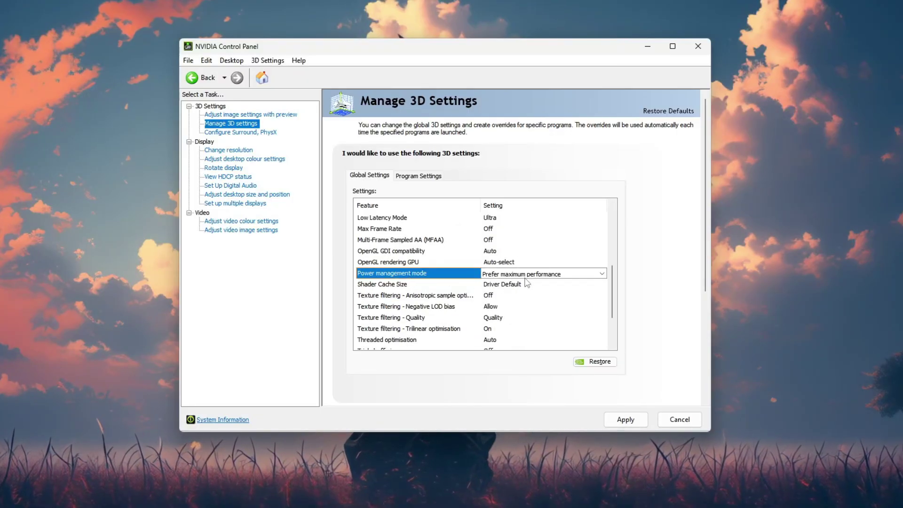
{"action": "left_click", "coordinate": [623, 417]}
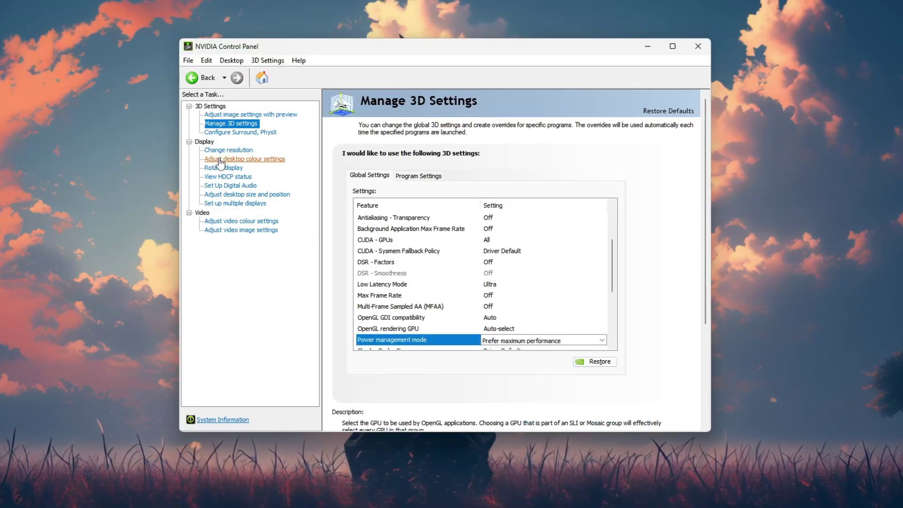
Raise the display's Digital vibrance to 60% in the desktop colour settings
{"action": "key", "text": "Down"}
{"action": "key", "text": "Down"}
{"action": "key", "text": "Down"}
{"action": "key", "text": "Down"}
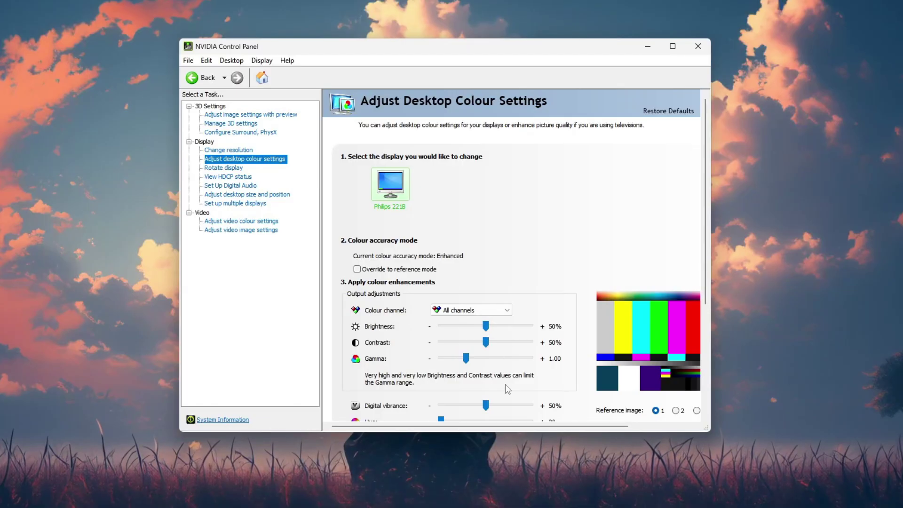
{"action": "left_click_drag", "start_coordinate": [486, 406], "coordinate": [498, 411]}
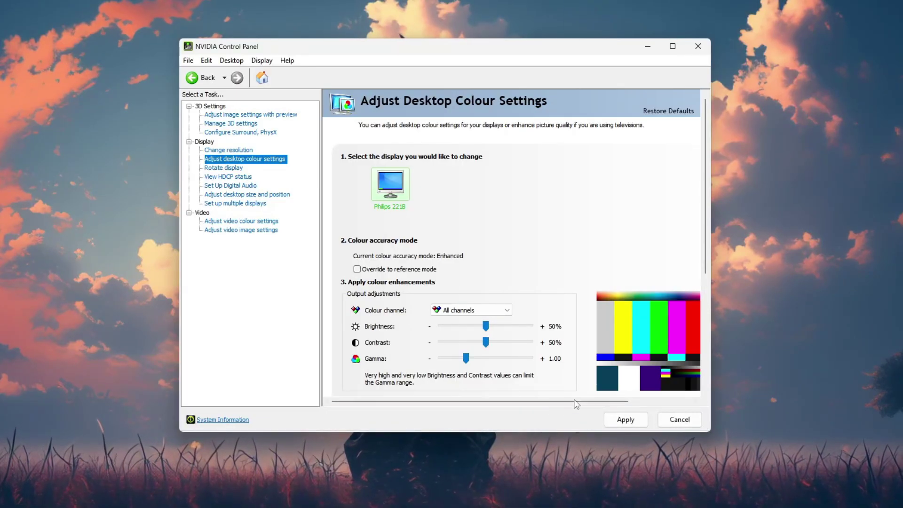
{"action": "scroll", "coordinate": [552, 376], "scroll_direction": "down", "scroll_amount": 2}
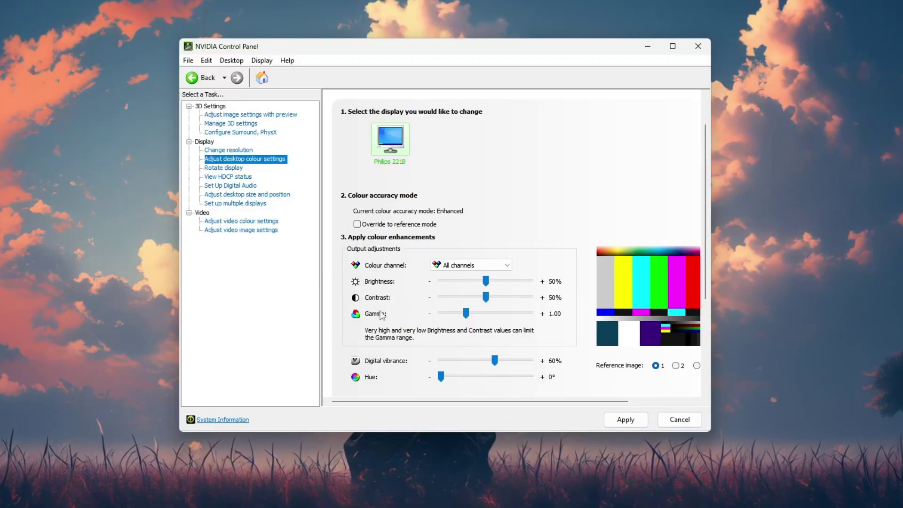
Review the Rotate display and View HDCP status pages and go back to the desktop colour settings
{"action": "left_click", "coordinate": [224, 168]}
{"action": "mouse_move", "coordinate": [371, 261]}
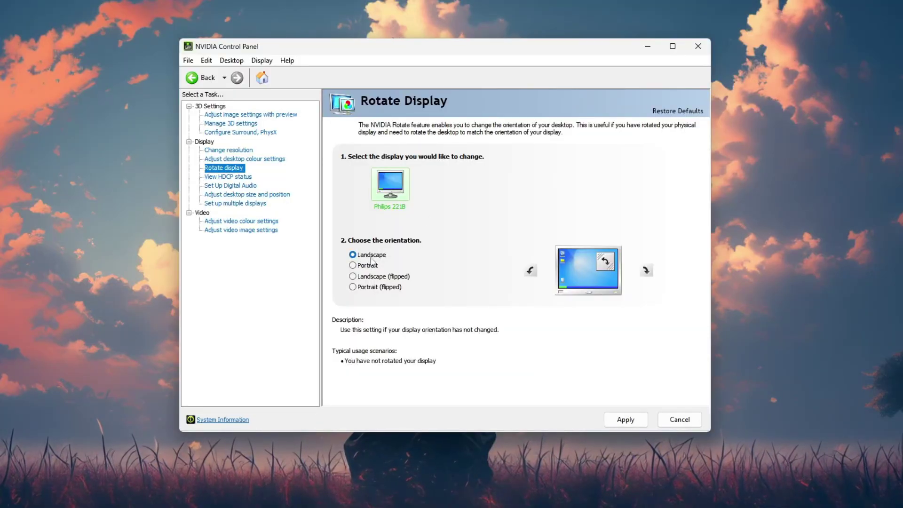
{"action": "left_click", "coordinate": [229, 177]}
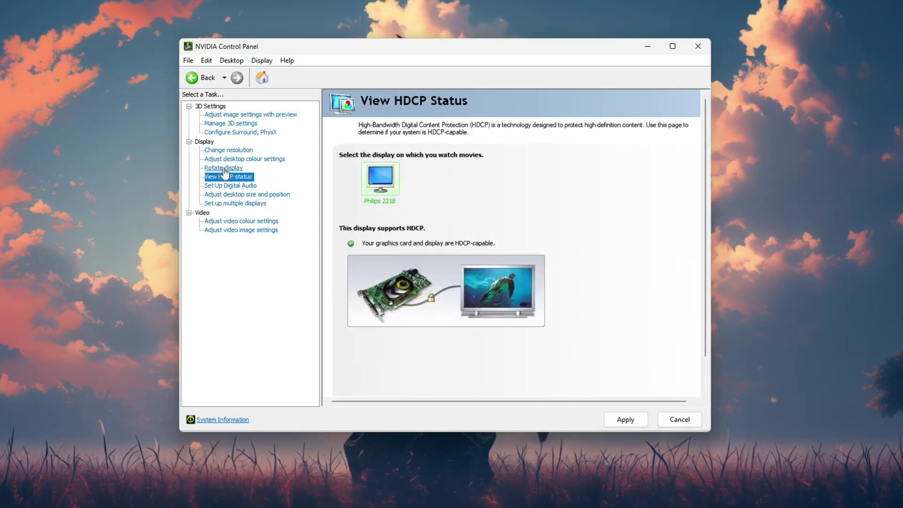
{"action": "left_click", "coordinate": [224, 168]}
{"action": "left_click", "coordinate": [237, 159]}
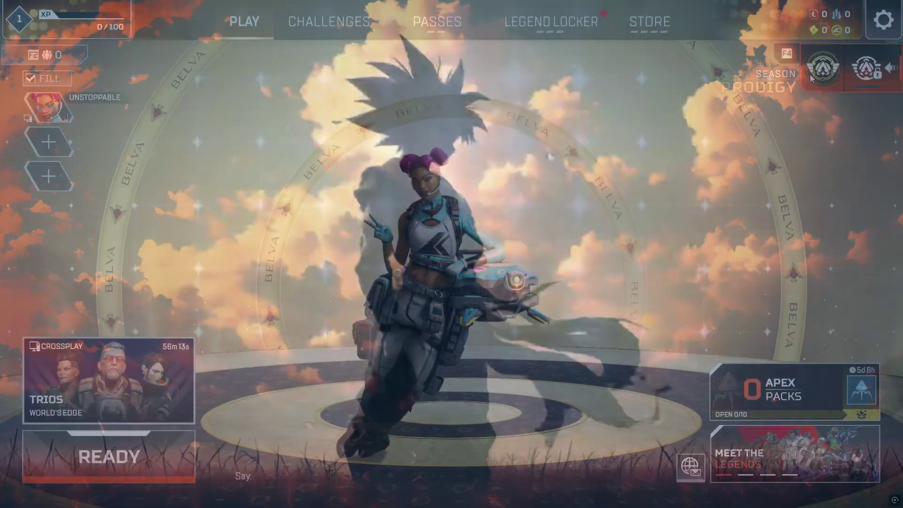
Switch to Apex Legends, open its video settings, and choose Full Screen display mode with the 16:9 (native) aspect ratio
{"action": "key", "text": "Escape"}
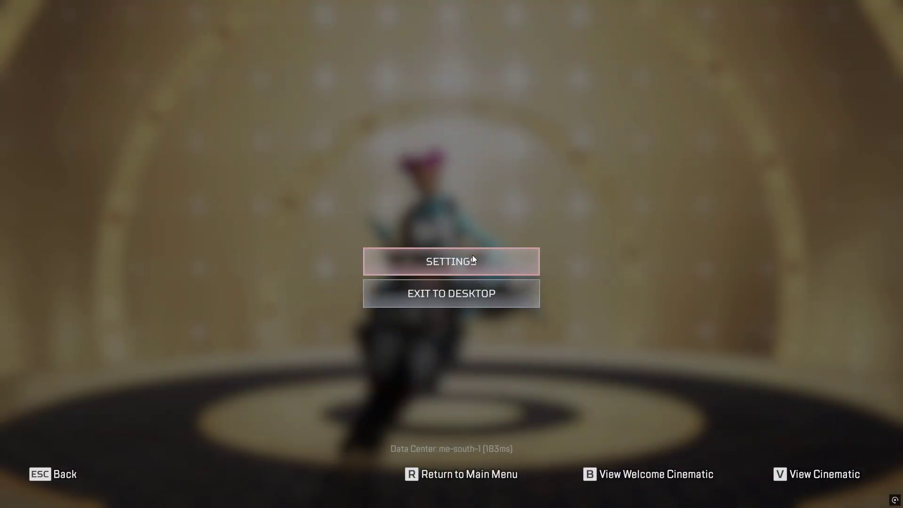
{"action": "left_click", "coordinate": [453, 264]}
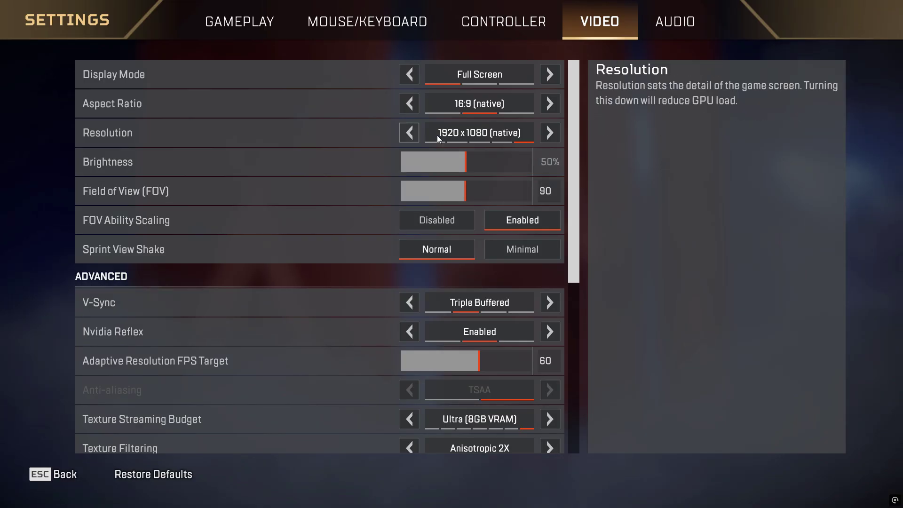
{"action": "left_click", "coordinate": [414, 79]}
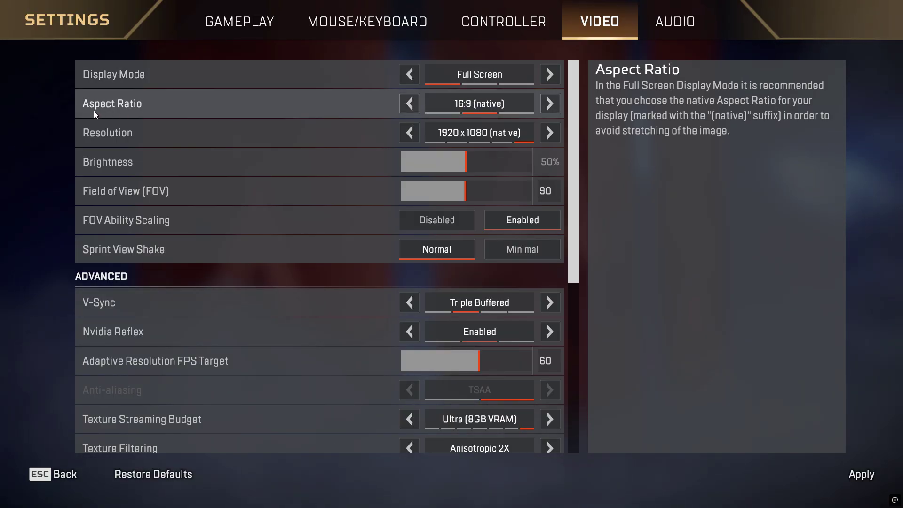
{"action": "left_click", "coordinate": [412, 107]}
{"action": "left_click", "coordinate": [548, 106]}
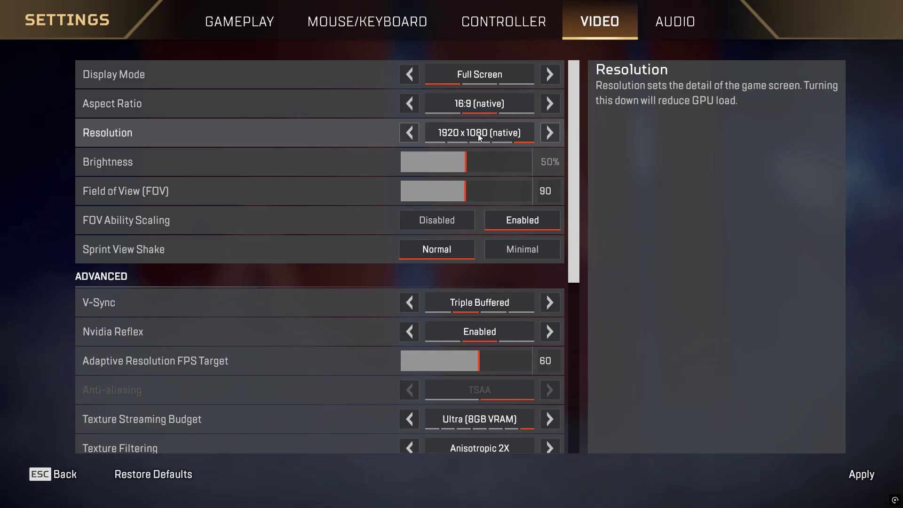
Lower the game resolution to 1280 x 720 and set it back to 1920 x 1080 (native)
{"action": "left_click", "coordinate": [404, 138]}
{"action": "left_click", "coordinate": [404, 137]}
{"action": "left_click", "coordinate": [404, 137]}
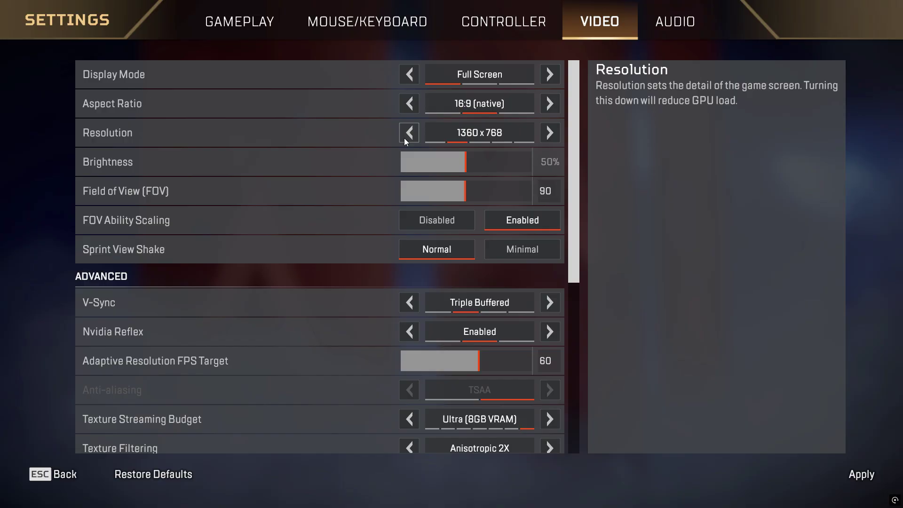
{"action": "left_click", "coordinate": [405, 137]}
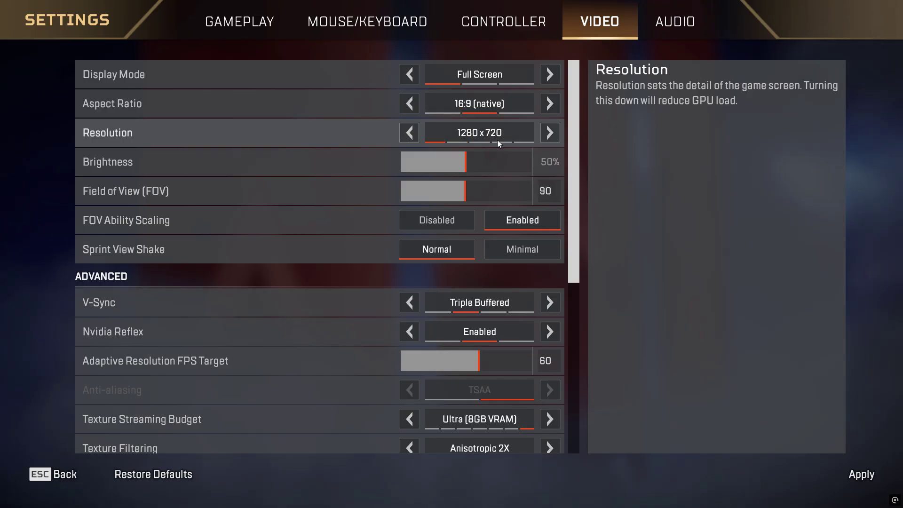
{"action": "left_click", "coordinate": [549, 135]}
{"action": "left_click", "coordinate": [549, 134]}
{"action": "left_click", "coordinate": [550, 134]}
{"action": "left_click", "coordinate": [551, 134]}
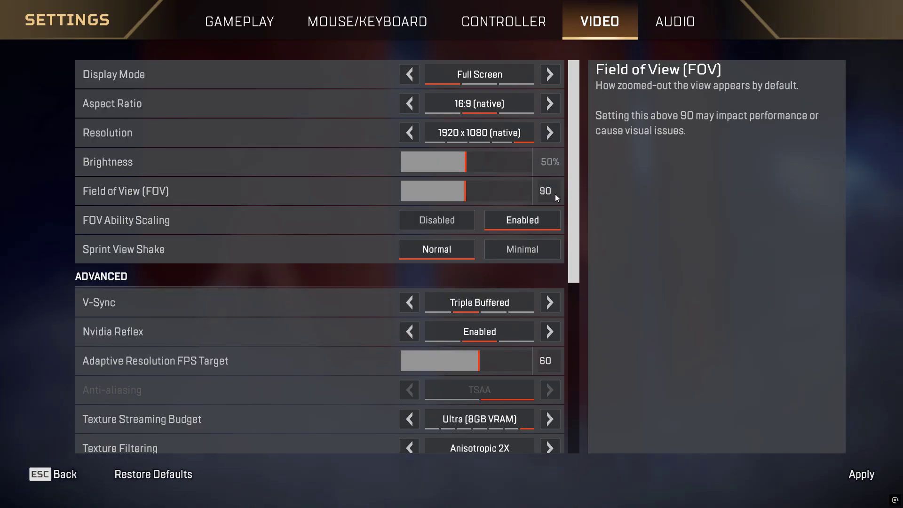
Disable V-Sync and set Nvidia Reflex to Enabled + Boost in the advanced video settings
{"action": "scroll", "coordinate": [470, 198], "scroll_direction": "down", "scroll_amount": 2}
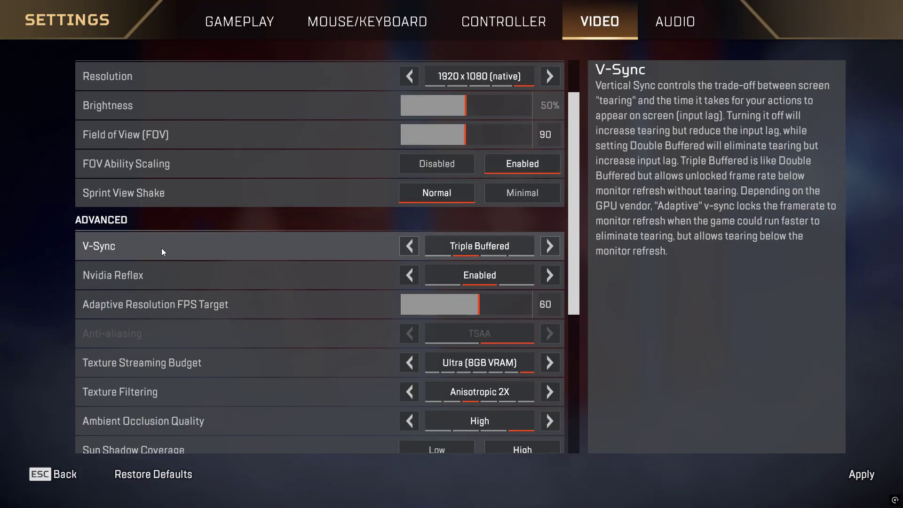
{"action": "left_click", "coordinate": [416, 243]}
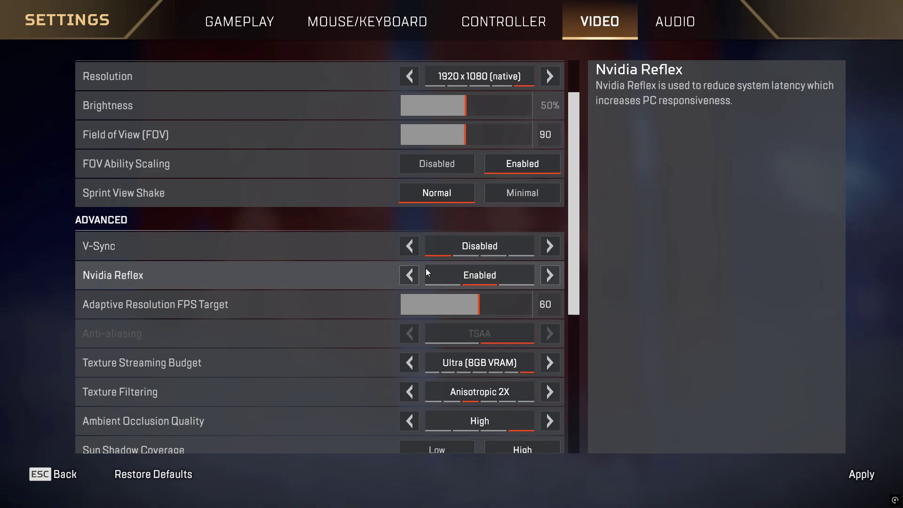
{"action": "left_click", "coordinate": [549, 276]}
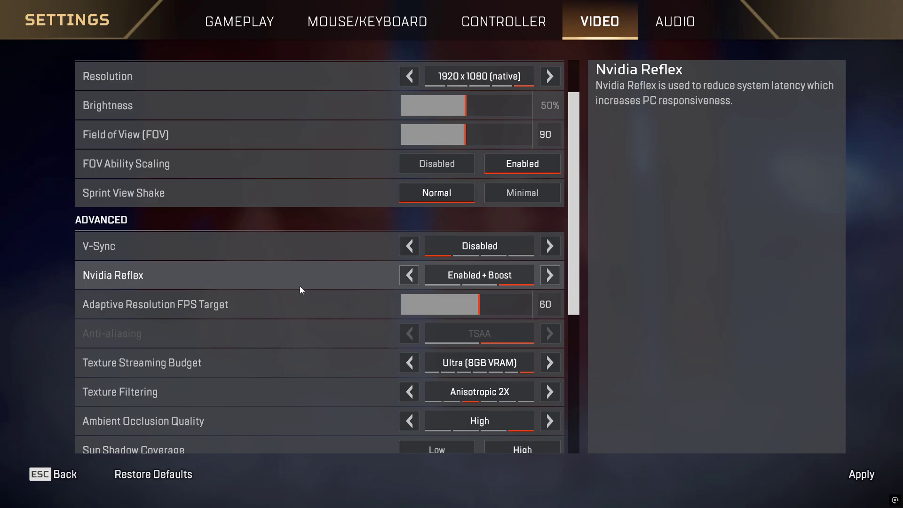
Set the Adaptive Resolution FPS Target to 70, and lower Texture Streaming Budget one level before returning it to Ultra (8GB VRAM)
{"action": "scroll", "coordinate": [300, 286], "scroll_direction": "down", "scroll_amount": 2}
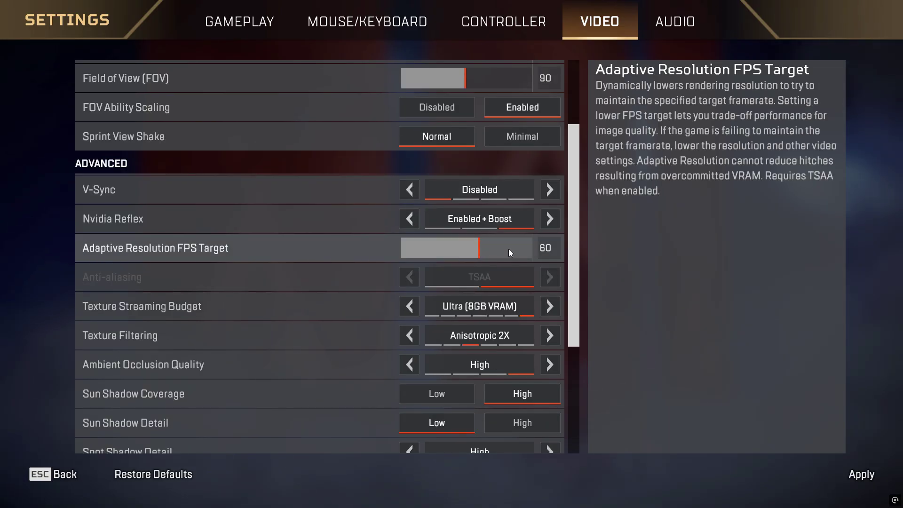
{"action": "left_click_drag", "start_coordinate": [475, 249], "coordinate": [495, 251]}
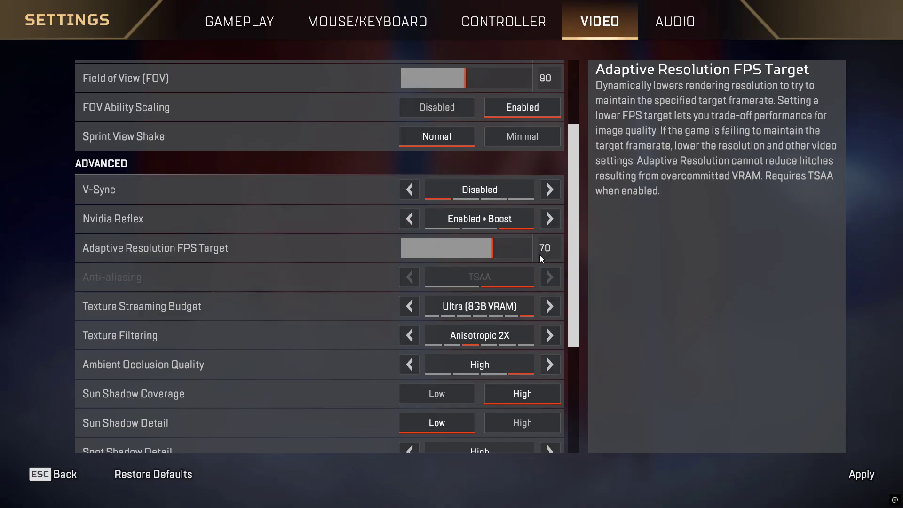
{"action": "scroll", "coordinate": [168, 269], "scroll_direction": "down", "scroll_amount": 2}
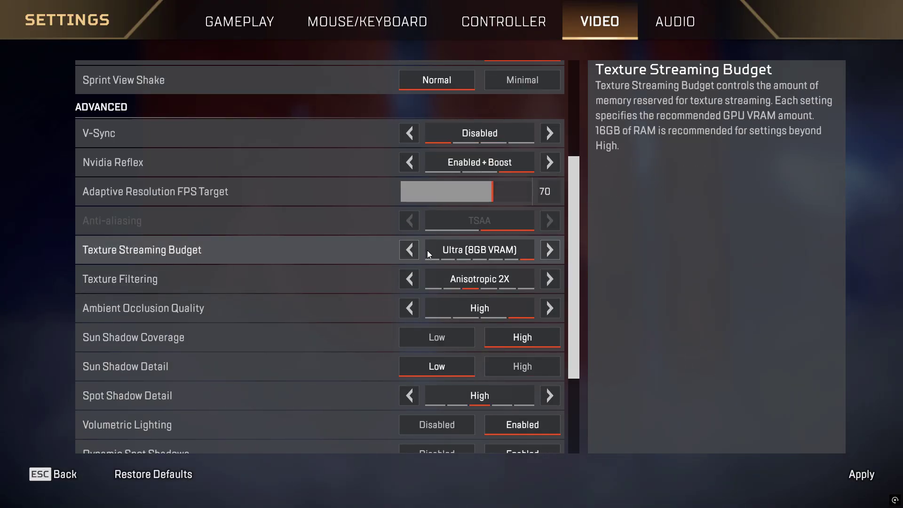
{"action": "left_click", "coordinate": [407, 250]}
{"action": "left_click", "coordinate": [549, 253]}
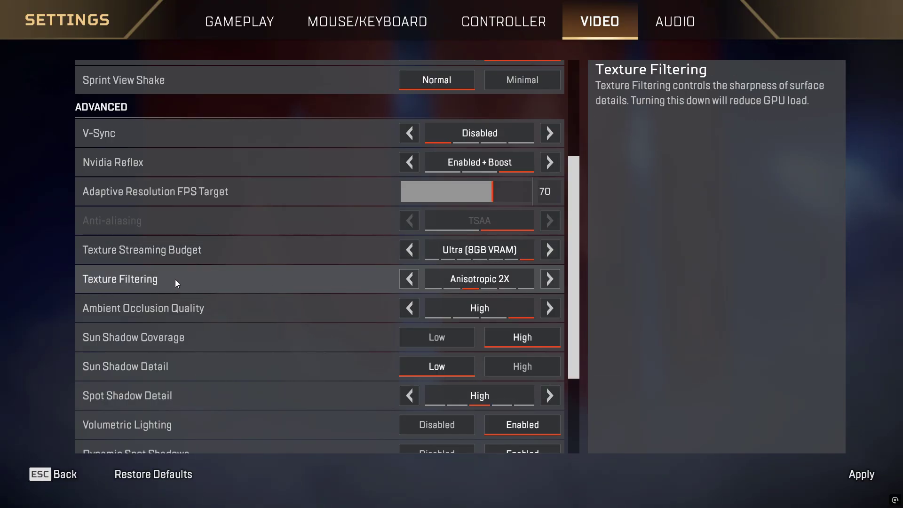
Set Texture Filtering to Bilinear and Ambient Occlusion Quality to Medium
{"action": "left_click", "coordinate": [411, 279]}
{"action": "left_click", "coordinate": [412, 280]}
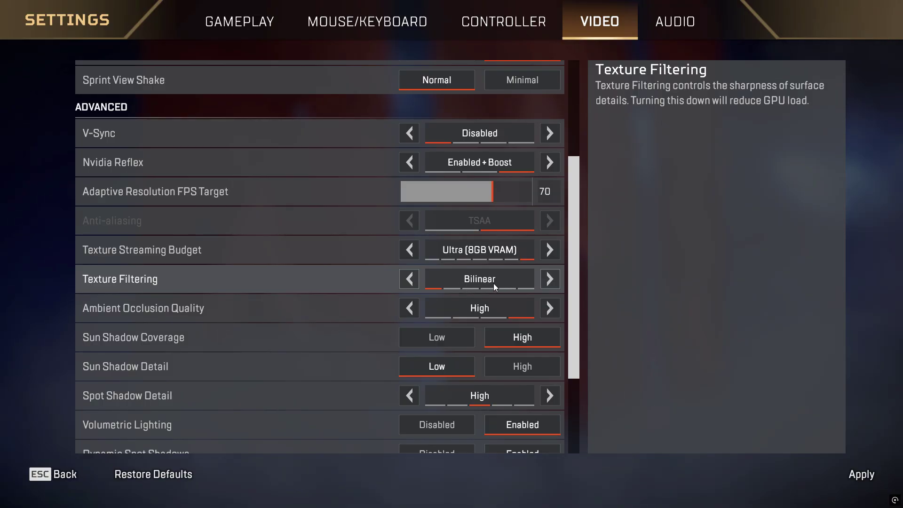
{"action": "left_click", "coordinate": [413, 307]}
{"action": "left_click", "coordinate": [414, 307]}
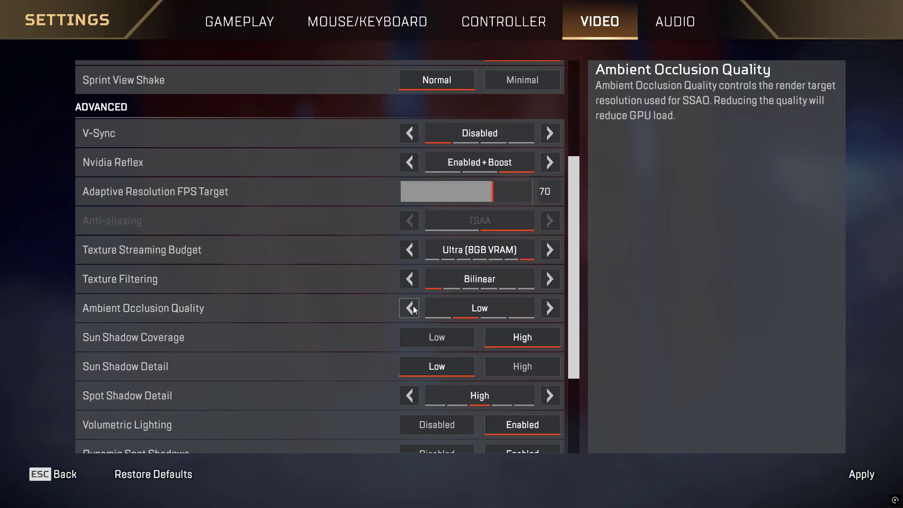
{"action": "left_click", "coordinate": [549, 309]}
Set Sun Shadow Coverage and Spot Shadow Detail to Low in the advanced video settings
{"action": "scroll", "coordinate": [236, 311], "scroll_direction": "down", "scroll_amount": 1}
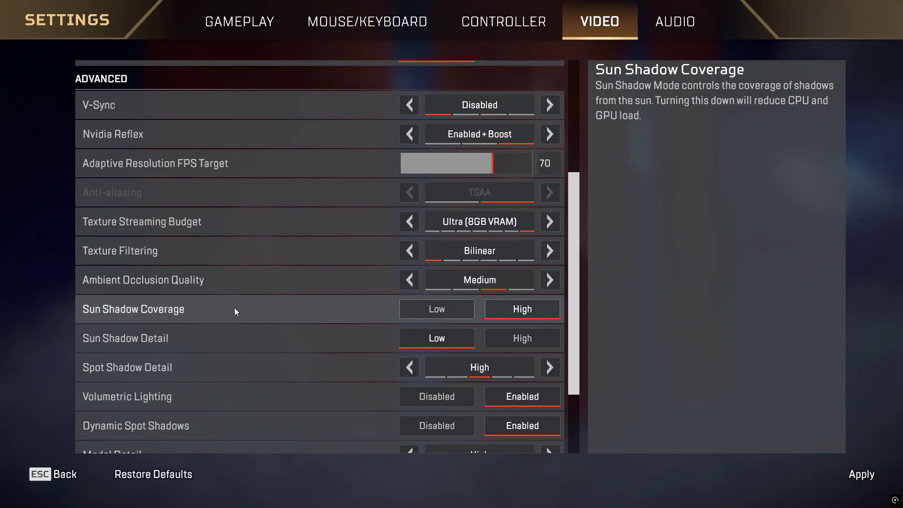
{"action": "left_click", "coordinate": [438, 313]}
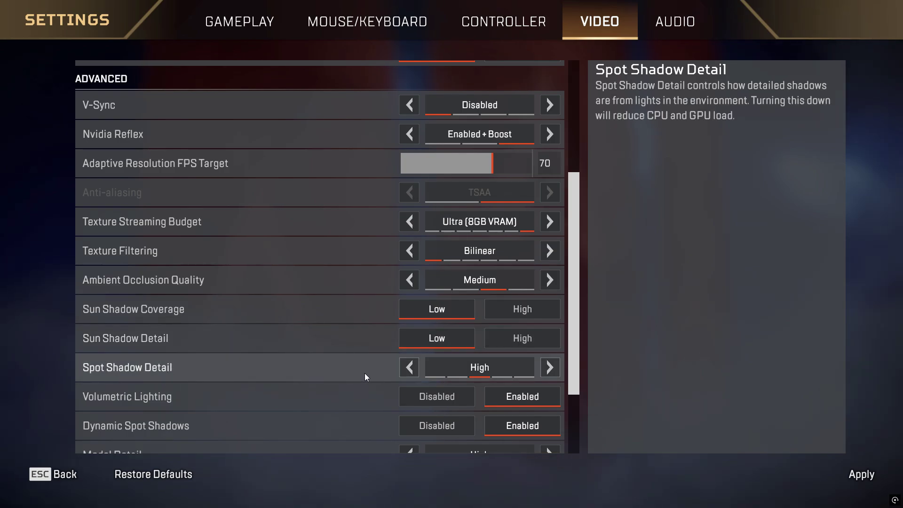
{"action": "left_click", "coordinate": [409, 368]}
{"action": "left_click", "coordinate": [410, 367]}
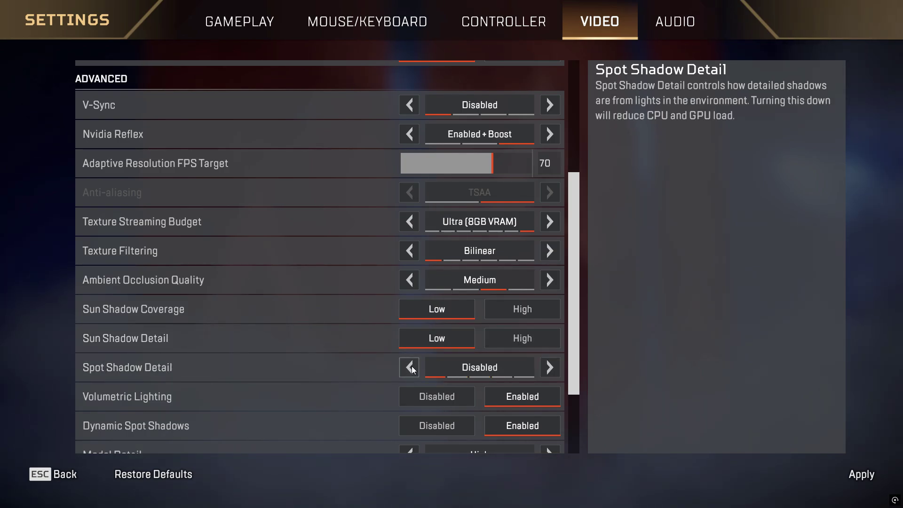
{"action": "left_click", "coordinate": [553, 368]}
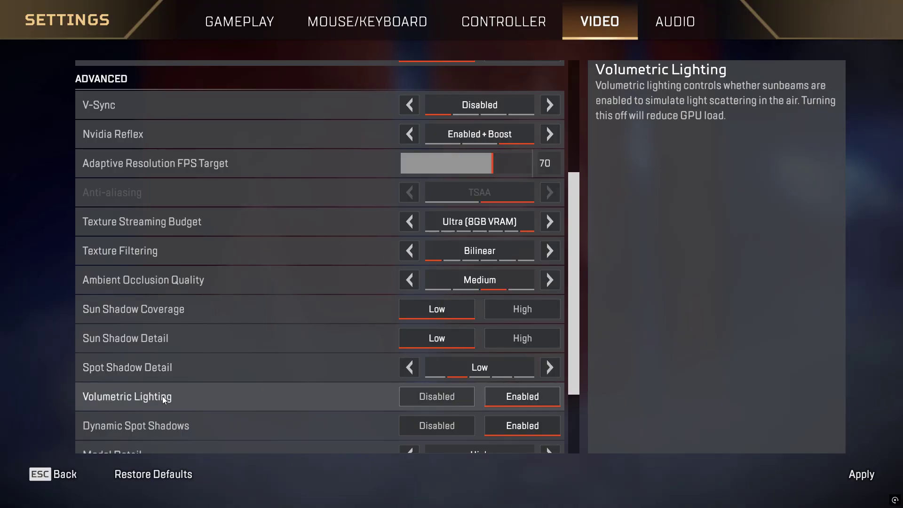
Try Volumetric Lighting and Dynamic Spot Shadows on Disabled and return them to Enabled
{"action": "scroll", "coordinate": [160, 391], "scroll_direction": "down", "scroll_amount": 2}
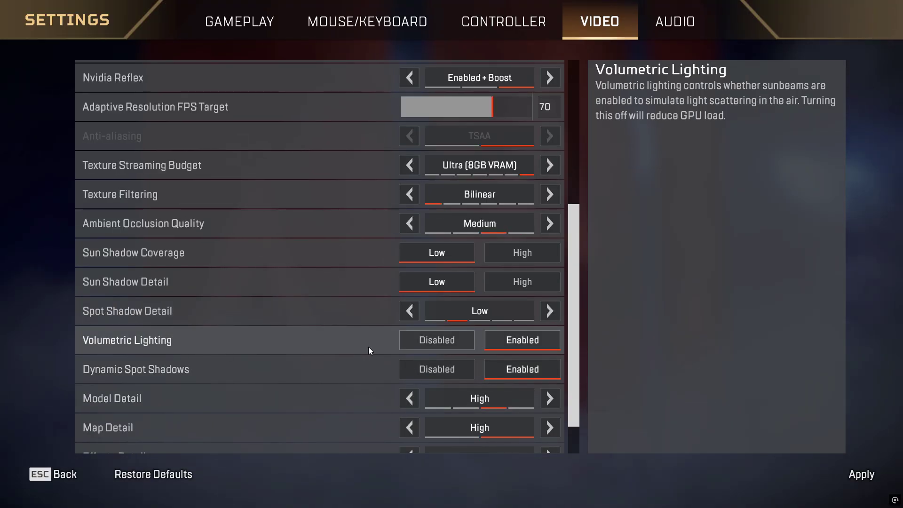
{"action": "left_click", "coordinate": [436, 344]}
{"action": "left_click", "coordinate": [504, 341]}
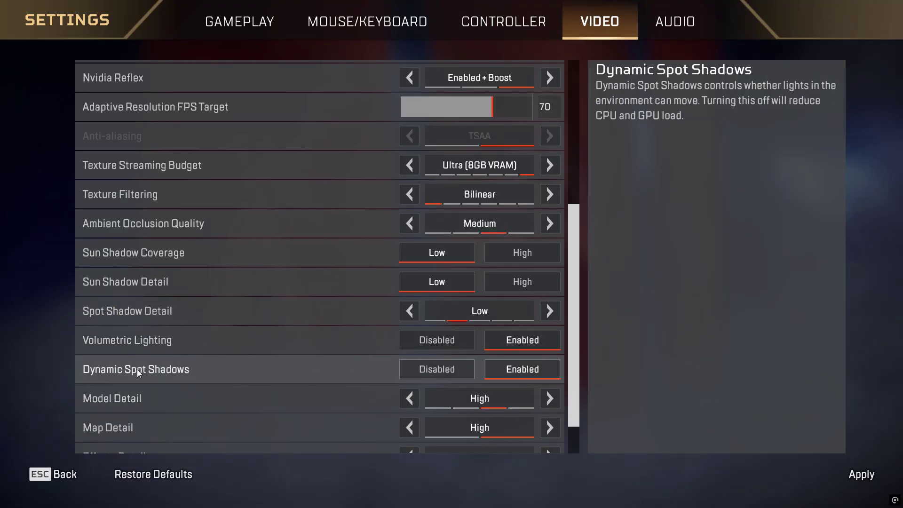
{"action": "left_click", "coordinate": [442, 373]}
Set Model Detail, Map Detail and Impact Marks to Low in the advanced video settings
{"action": "scroll", "coordinate": [218, 369], "scroll_direction": "down", "scroll_amount": 2}
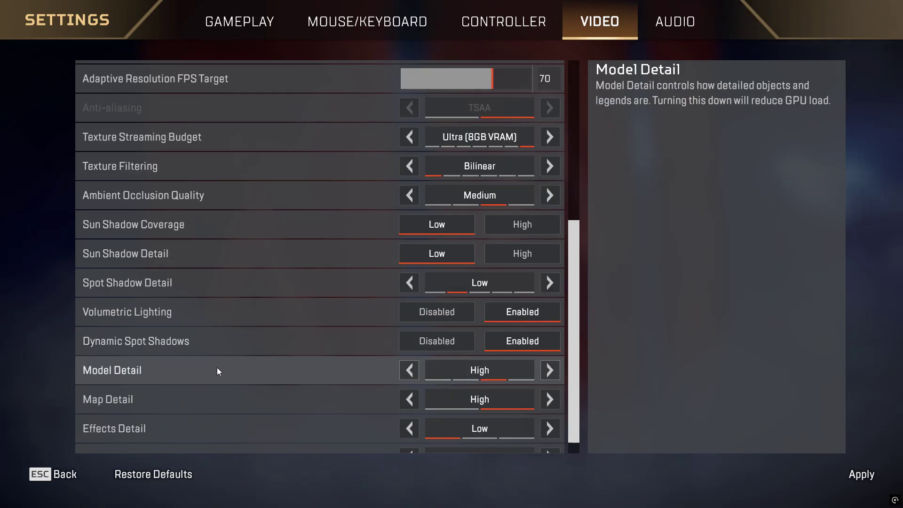
{"action": "left_click", "coordinate": [409, 351]}
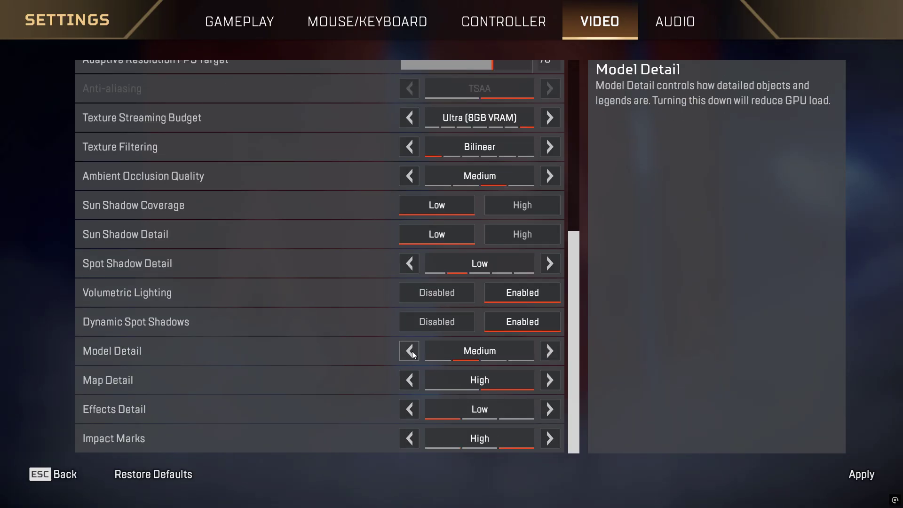
{"action": "left_click", "coordinate": [409, 351]}
{"action": "left_click", "coordinate": [409, 380]}
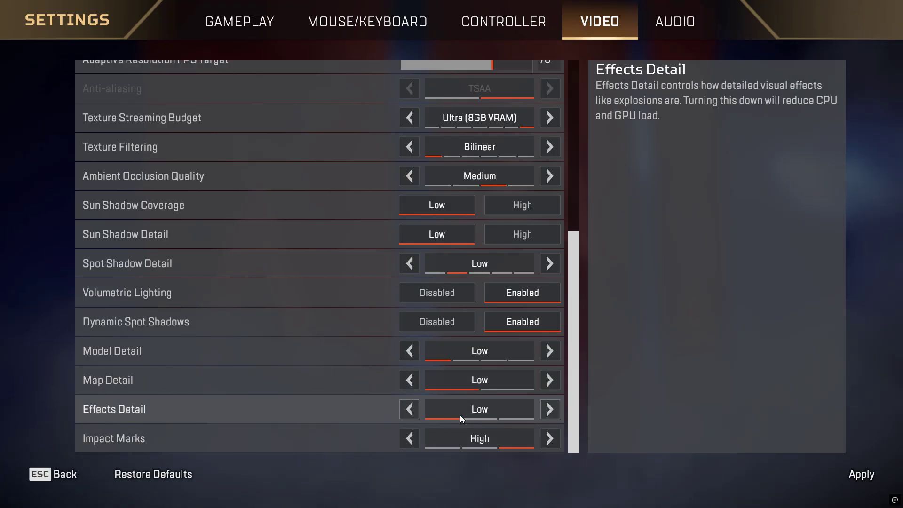
{"action": "left_click", "coordinate": [416, 437]}
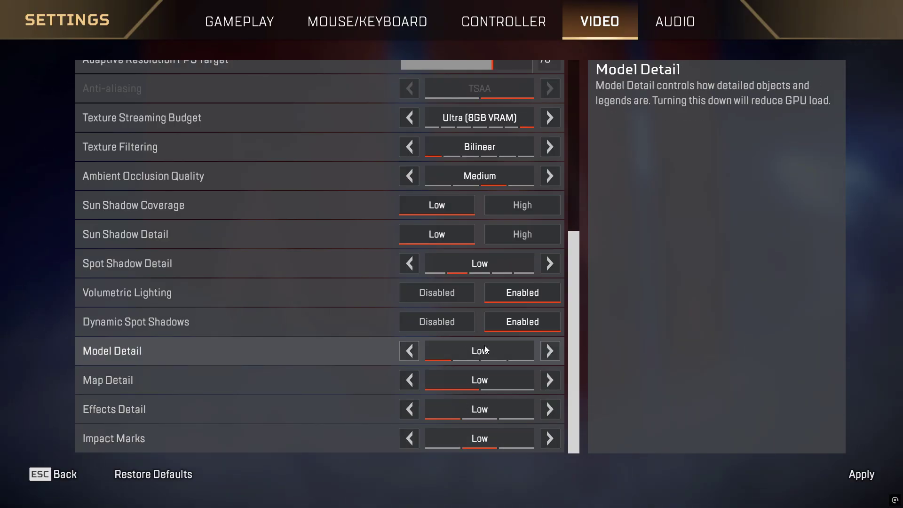
{"action": "scroll", "coordinate": [485, 346], "scroll_direction": "up", "scroll_amount": 10}
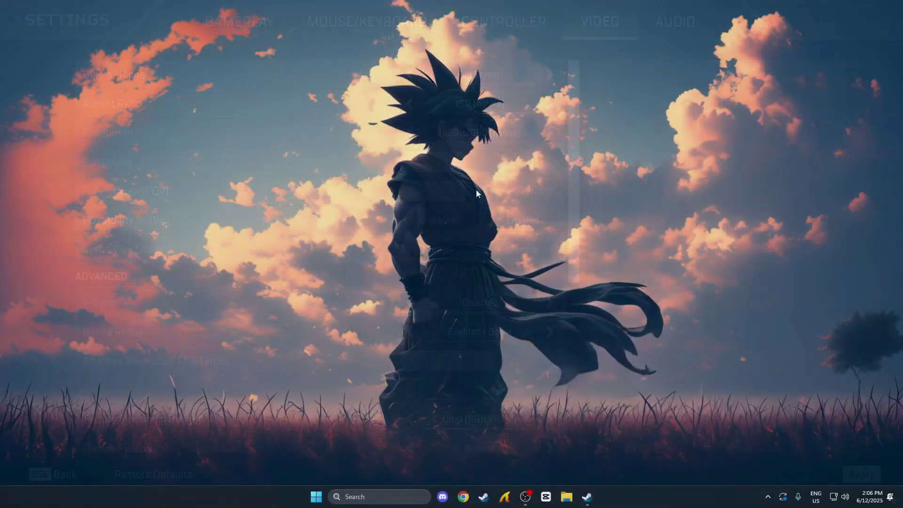
{"action": "right_click", "coordinate": [439, 185]}
{"action": "left_click", "coordinate": [459, 224]}
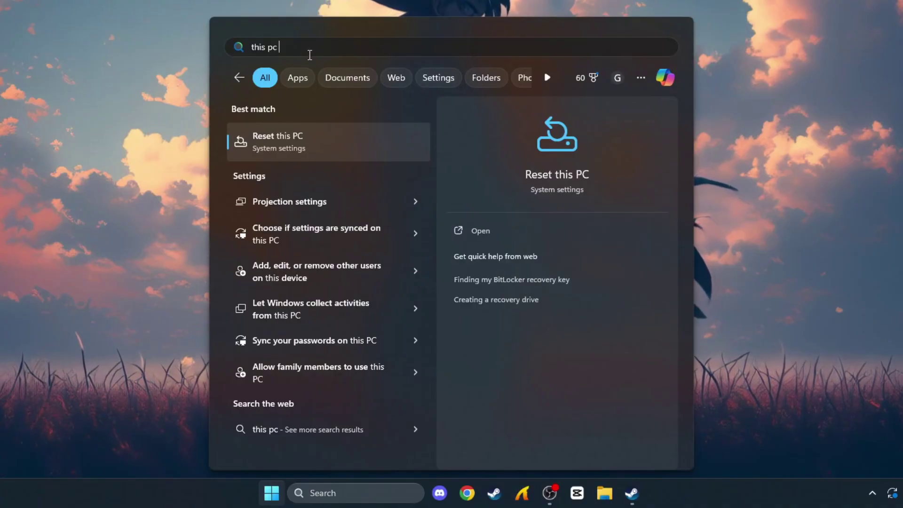
Find File Explorer with Windows search, launch it, and open Local Disk (C:) from This PC
{"action": "left_click_drag", "start_coordinate": [344, 167], "coordinate": [278, 168]}
{"action": "type", "text": "f"}
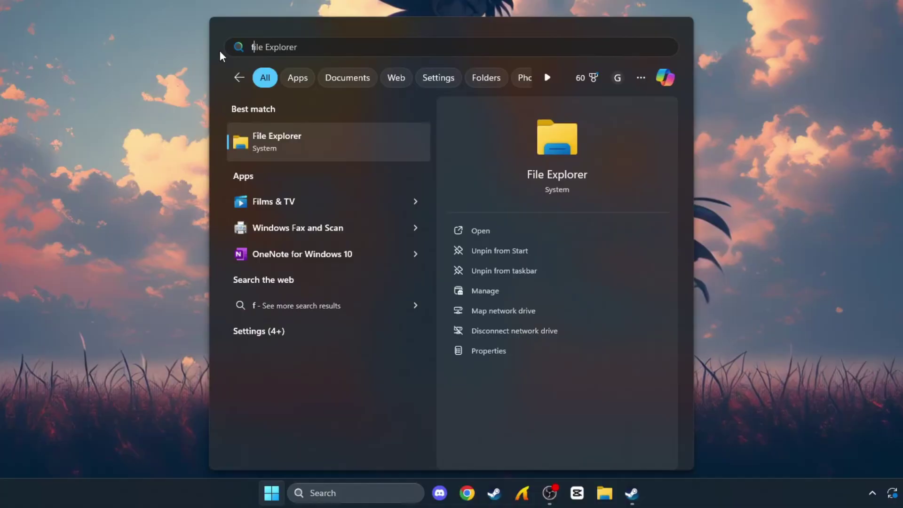
{"action": "left_click", "coordinate": [529, 222]}
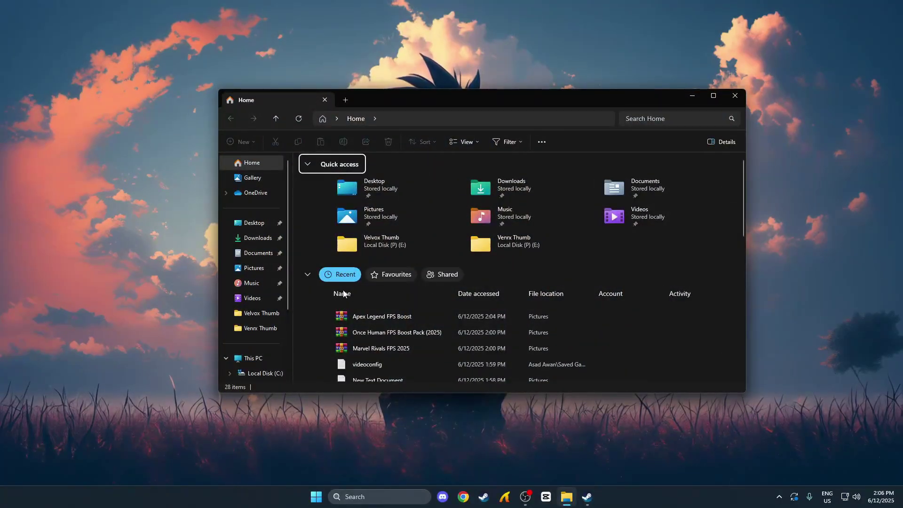
{"action": "left_click", "coordinate": [253, 359]}
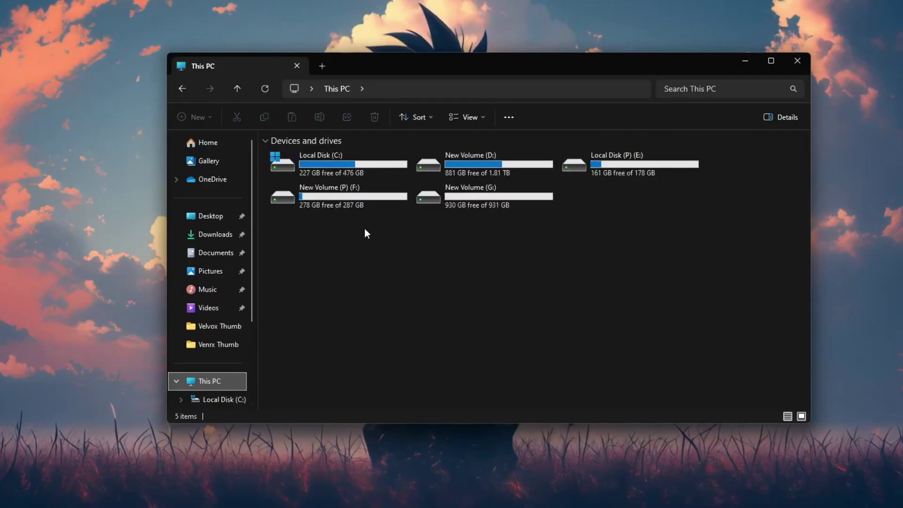
{"action": "left_click", "coordinate": [370, 161]}
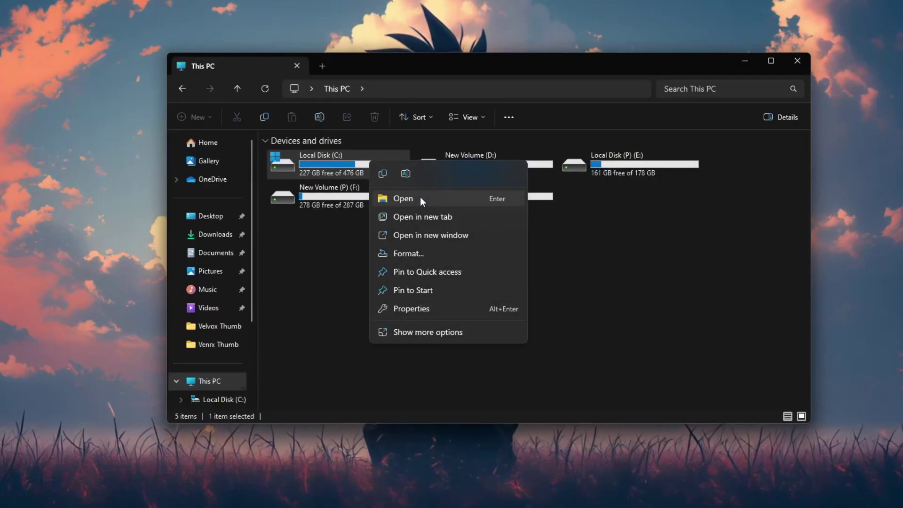
{"action": "left_click", "coordinate": [420, 198]}
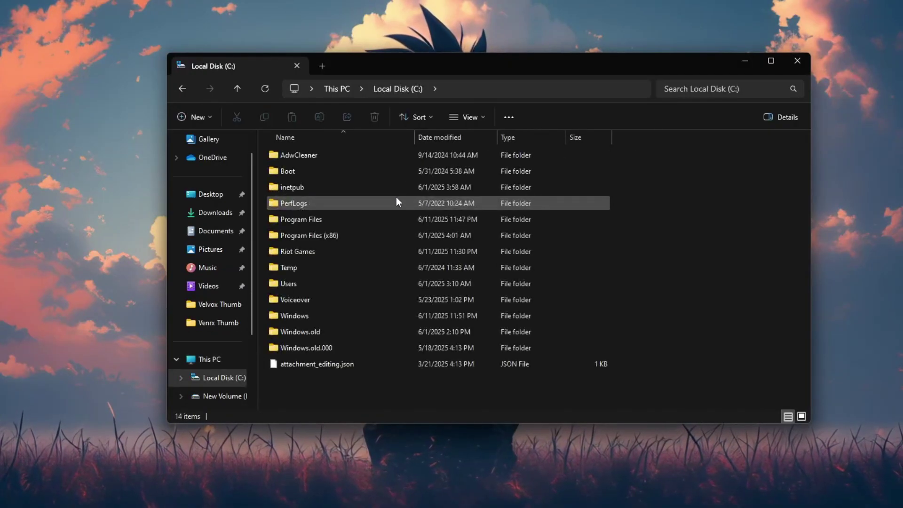
Open the Users folder and go to Saved Games inside the user's profile folder
{"action": "right_click", "coordinate": [301, 286]}
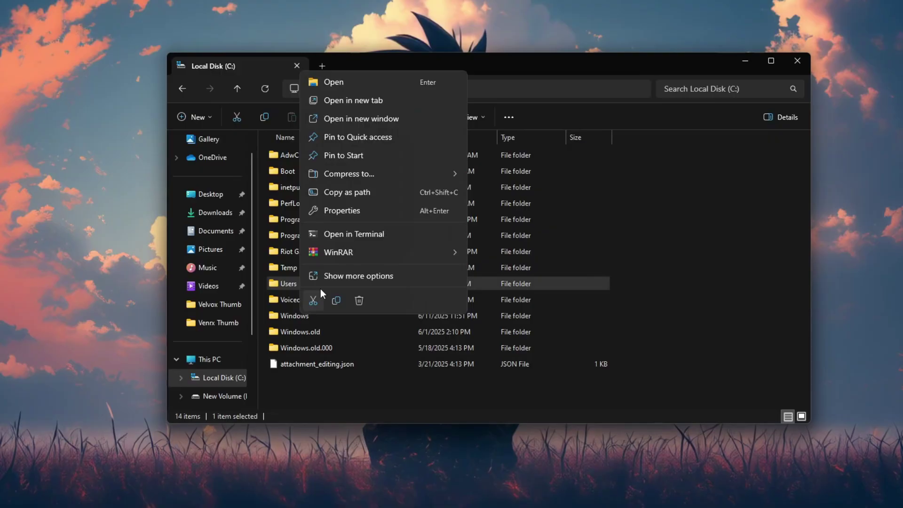
{"action": "left_click", "coordinate": [343, 79]}
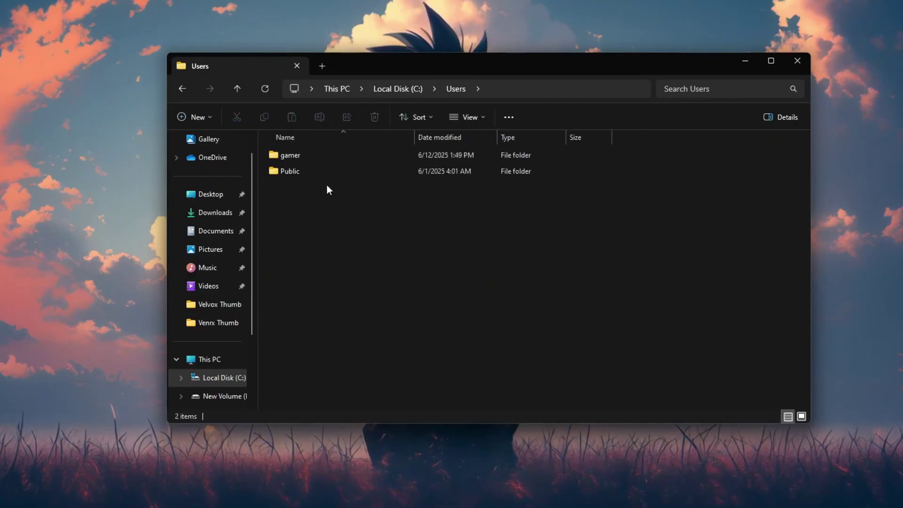
{"action": "double_click", "coordinate": [292, 160]}
{"action": "double_click", "coordinate": [310, 346]}
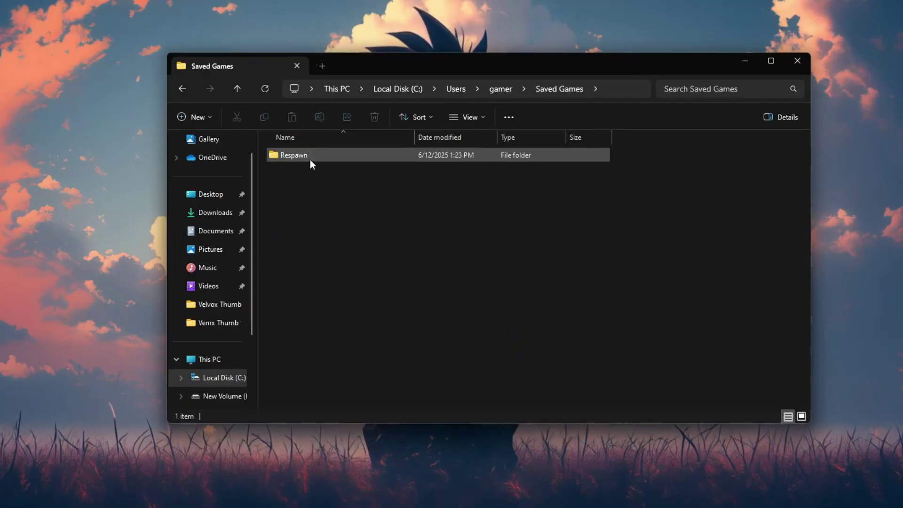
Go through the Respawn and Apex folders to the local folder and open videoconfig for editing in Notepad
{"action": "double_click", "coordinate": [309, 159]}
{"action": "double_click", "coordinate": [310, 159]}
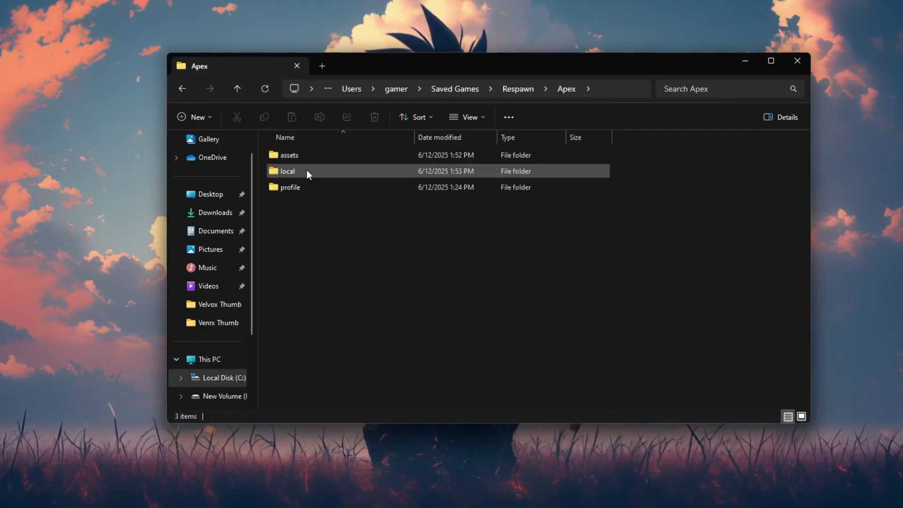
{"action": "double_click", "coordinate": [305, 170]}
{"action": "right_click", "coordinate": [303, 181]}
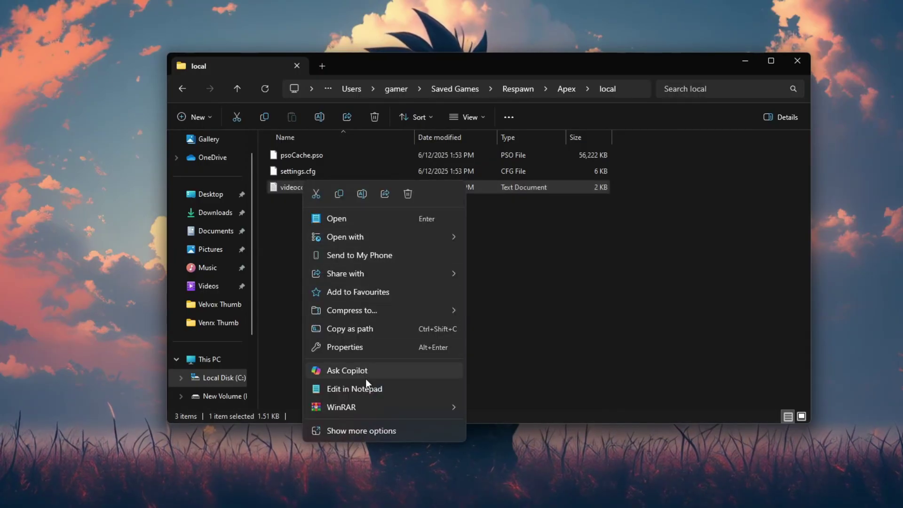
{"action": "left_click", "coordinate": [353, 391]}
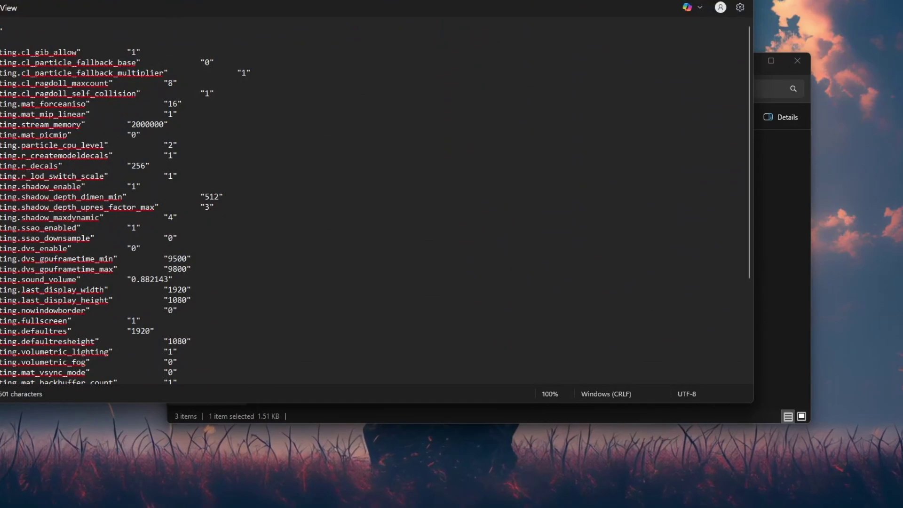
Set both setting.csm_enabled and setting.csm_coverage to "0" in videoconfig.txt and save the file
{"action": "scroll", "coordinate": [370, 276], "scroll_direction": "down", "scroll_amount": 4}
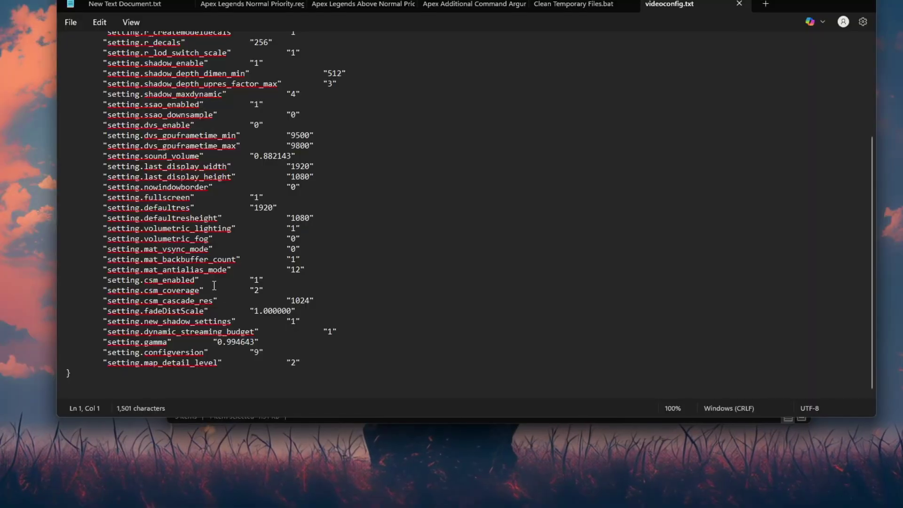
{"action": "left_click_drag", "start_coordinate": [165, 286], "coordinate": [107, 281]}
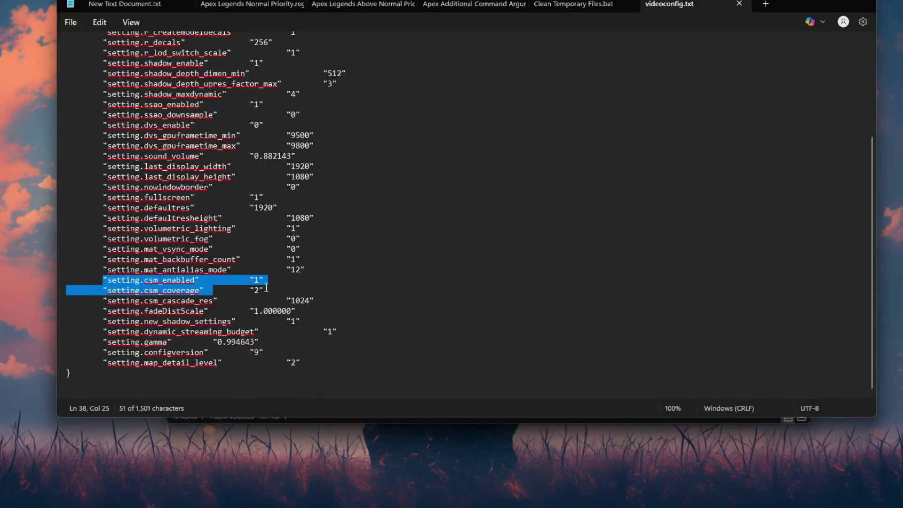
{"action": "left_click_drag", "start_coordinate": [267, 288], "coordinate": [130, 282]}
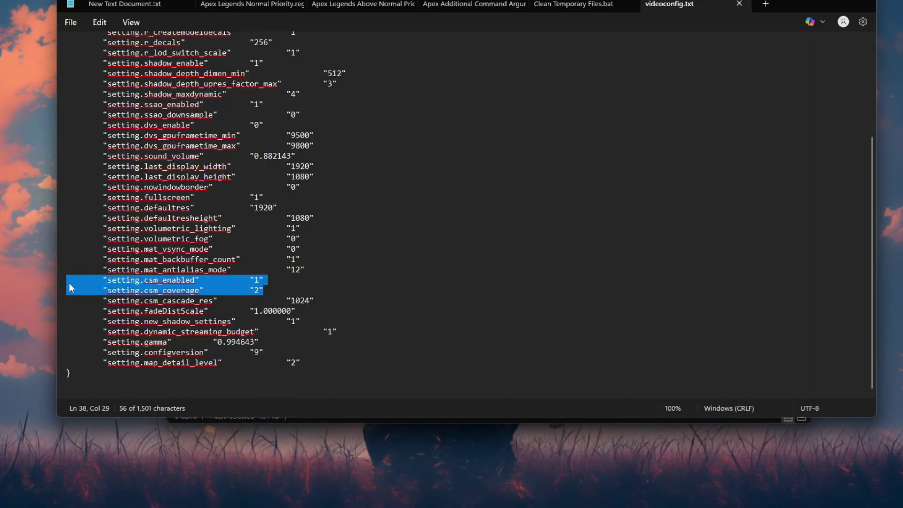
{"action": "left_click", "coordinate": [258, 279]}
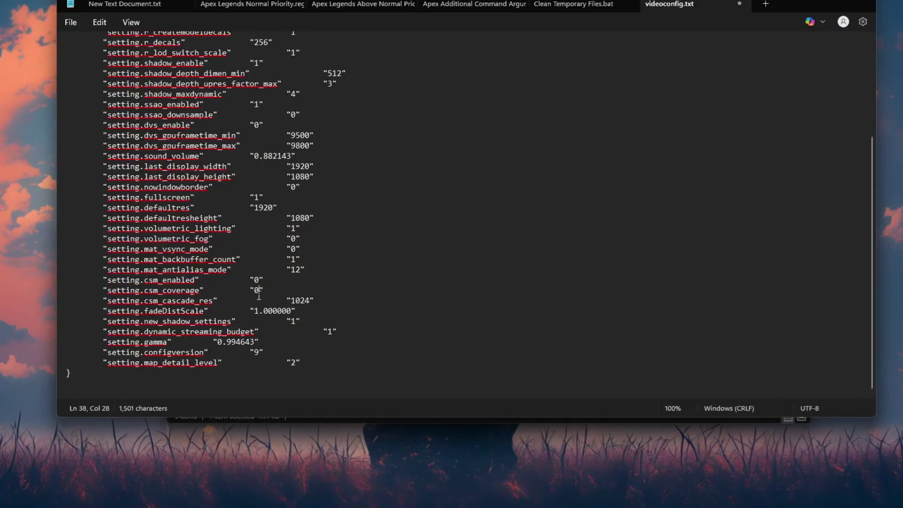
{"action": "left_click_drag", "start_coordinate": [272, 291], "coordinate": [79, 285]}
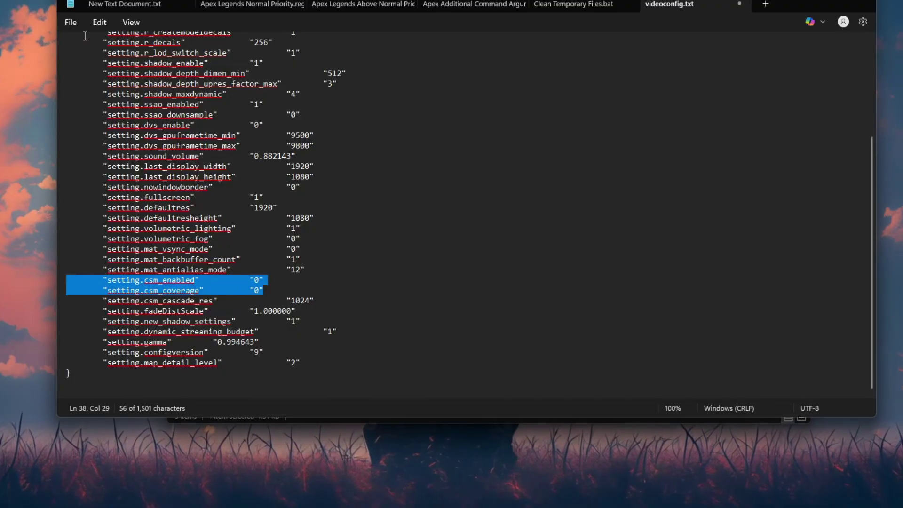
{"action": "left_click", "coordinate": [70, 22]}
{"action": "left_click", "coordinate": [72, 117]}
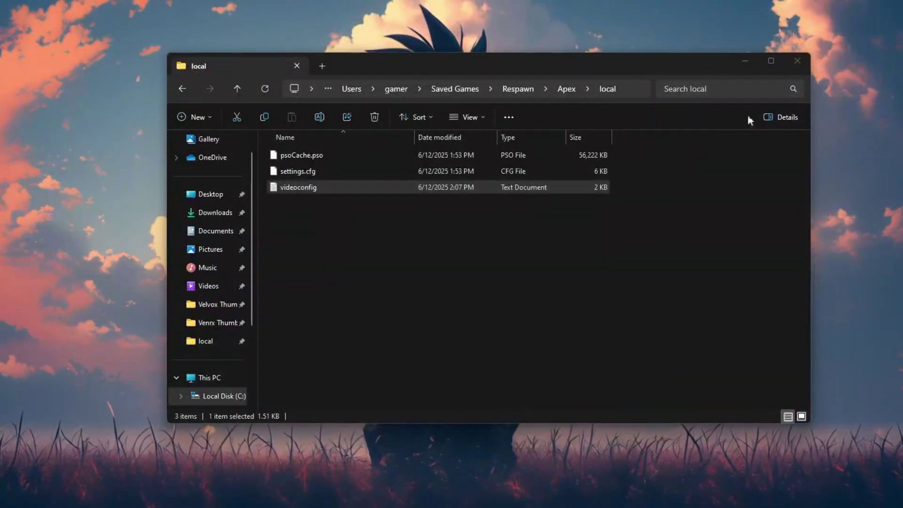
{"action": "left_click", "coordinate": [662, 198]}
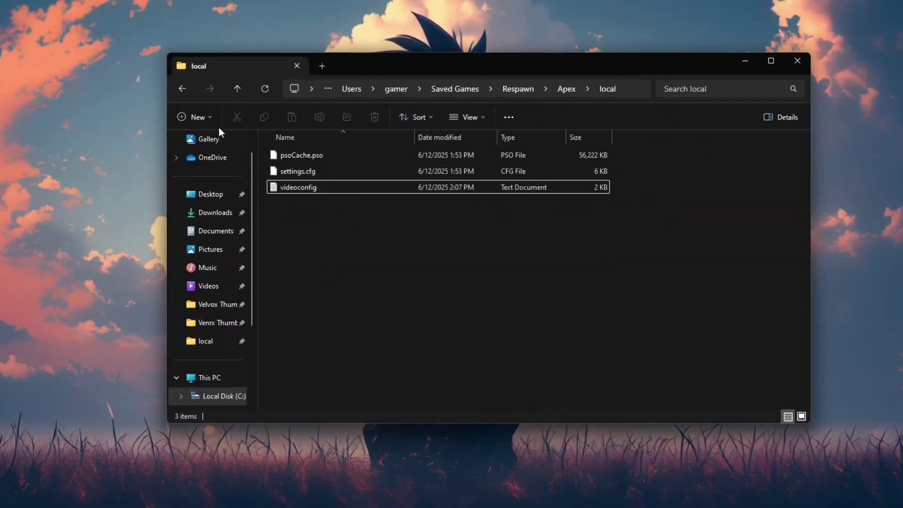
{"action": "left_click", "coordinate": [203, 377]}
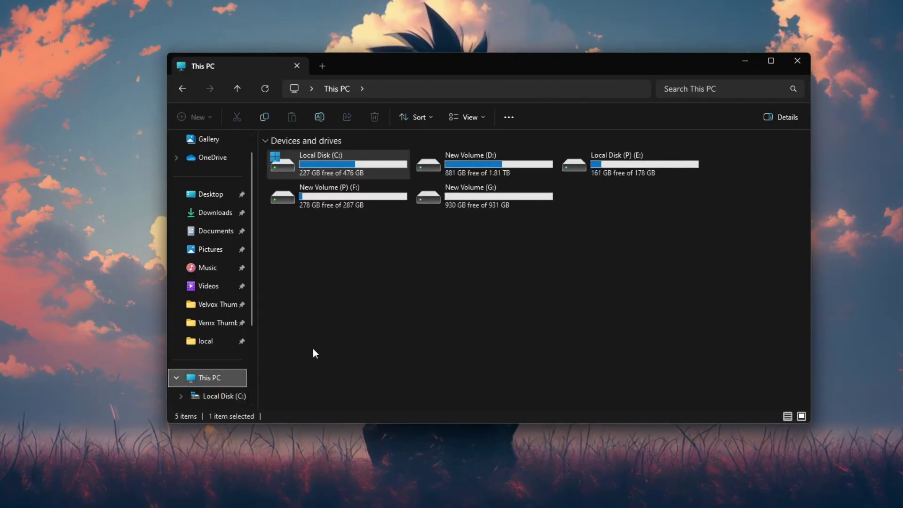
{"action": "left_click", "coordinate": [315, 354]}
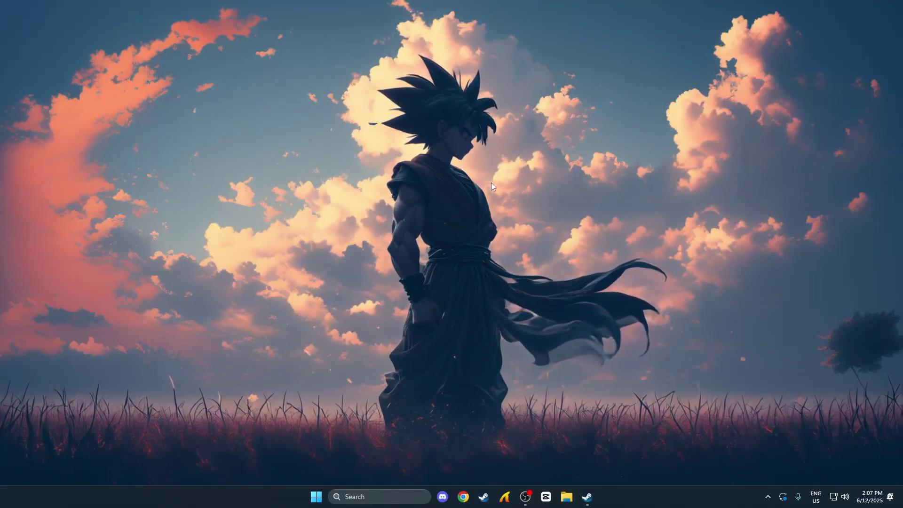
Switch to Steam, open the properties of Apex Legends and browse its installed files to open the game folder
{"action": "mouse_move", "coordinate": [582, 488]}
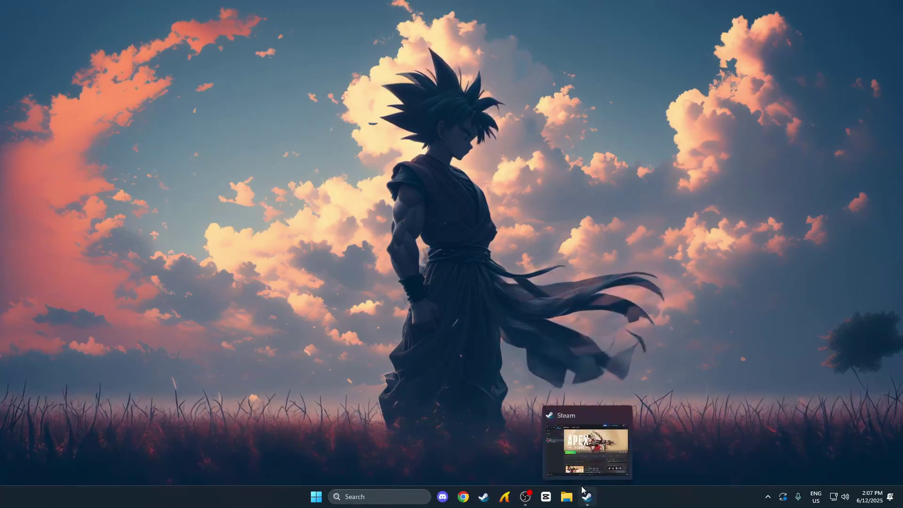
{"action": "left_click", "coordinate": [569, 442]}
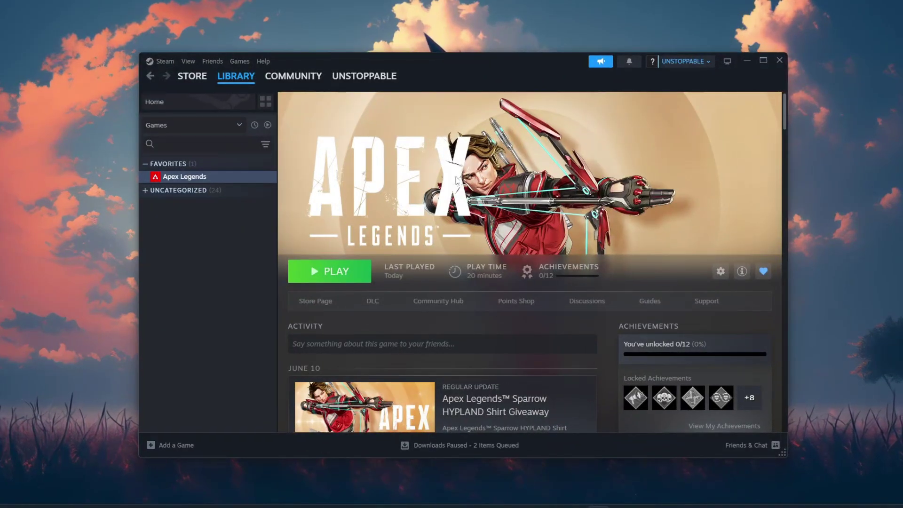
{"action": "right_click", "coordinate": [190, 181]}
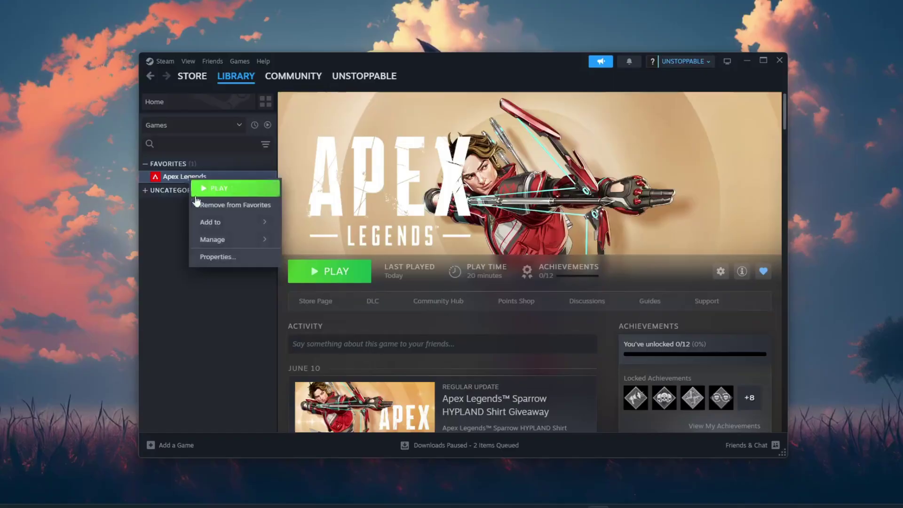
{"action": "left_click", "coordinate": [226, 267]}
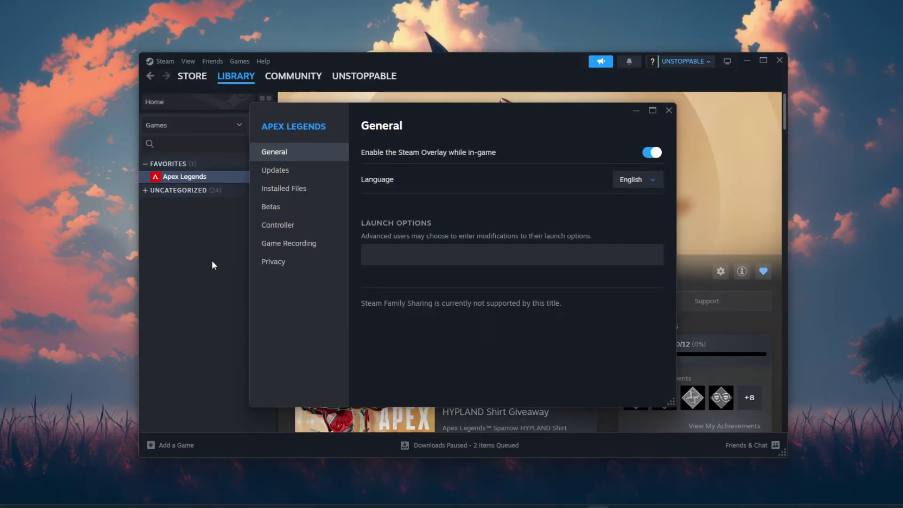
{"action": "left_click", "coordinate": [287, 189]}
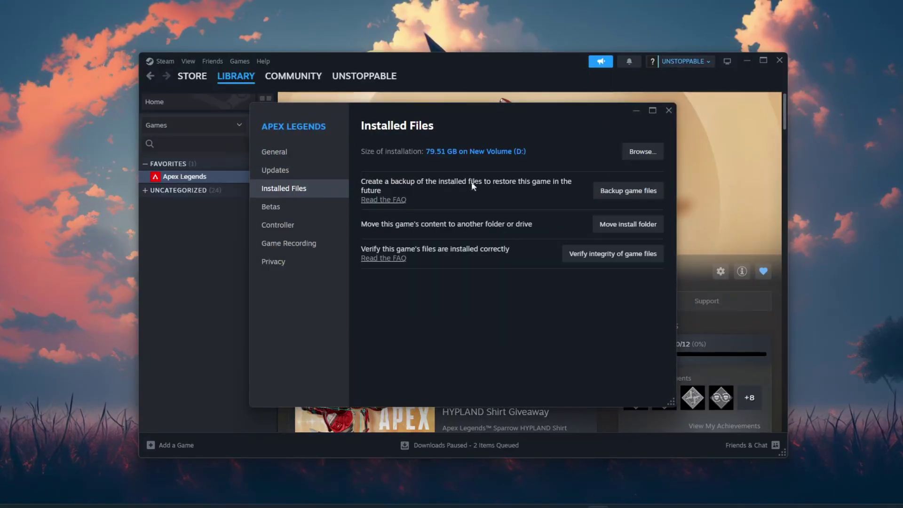
{"action": "left_click", "coordinate": [630, 152]}
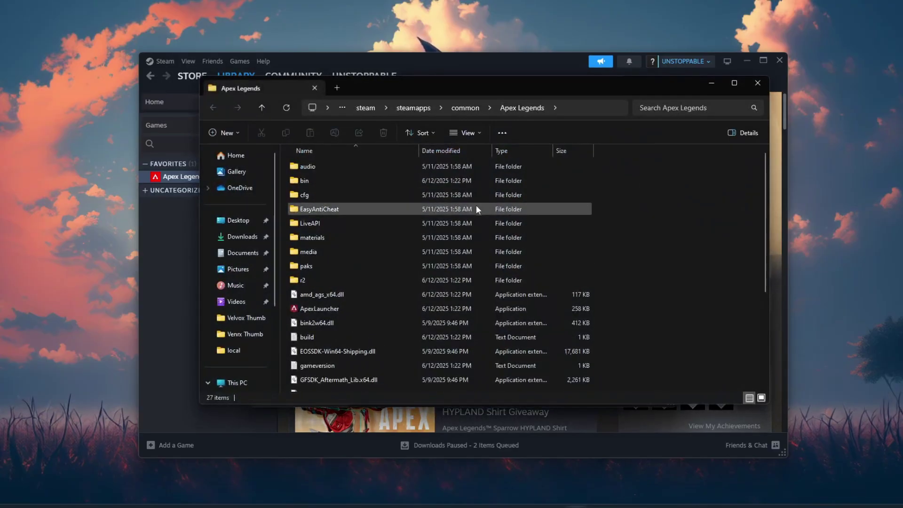
Find the ApexLauncher application in the Apex Legends folder and open its file properties
{"action": "scroll", "coordinate": [338, 306], "scroll_direction": "down", "scroll_amount": 4}
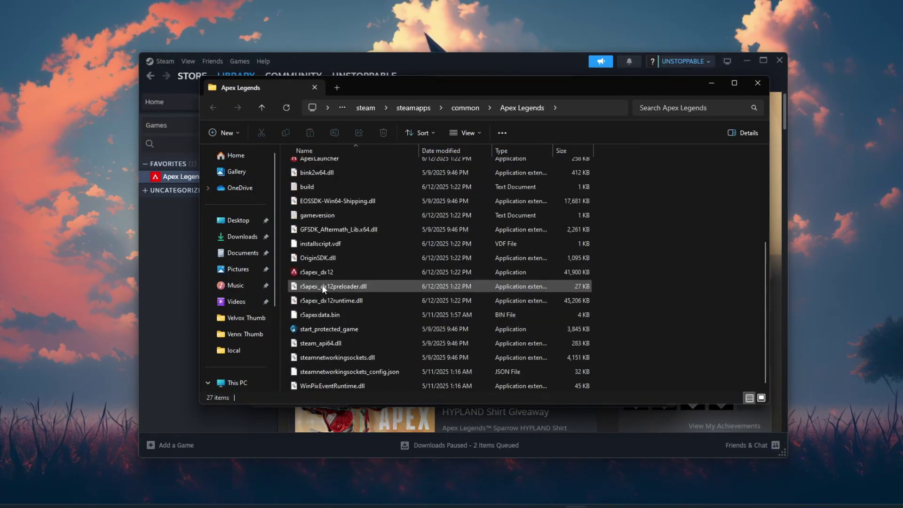
{"action": "scroll", "coordinate": [321, 278], "scroll_direction": "up", "scroll_amount": 1}
{"action": "scroll", "coordinate": [321, 277], "scroll_direction": "up", "scroll_amount": 1}
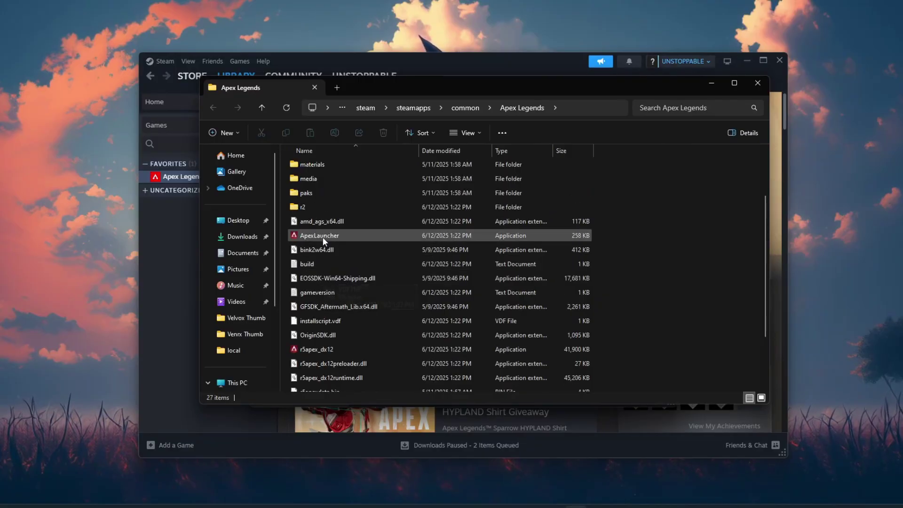
{"action": "left_click", "coordinate": [322, 236]}
{"action": "right_click", "coordinate": [328, 236]}
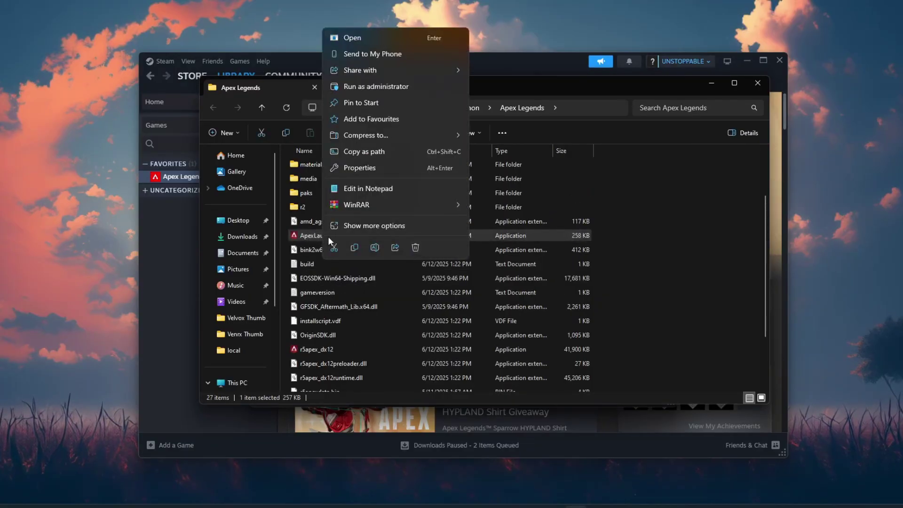
{"action": "left_click", "coordinate": [398, 227]}
{"action": "left_click", "coordinate": [370, 494]}
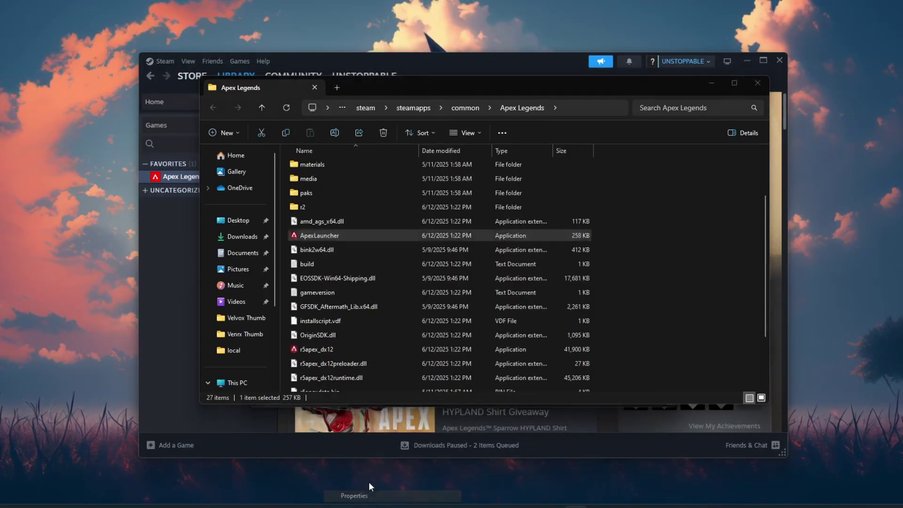
{"action": "left_click_drag", "start_coordinate": [425, 227], "coordinate": [477, 127]}
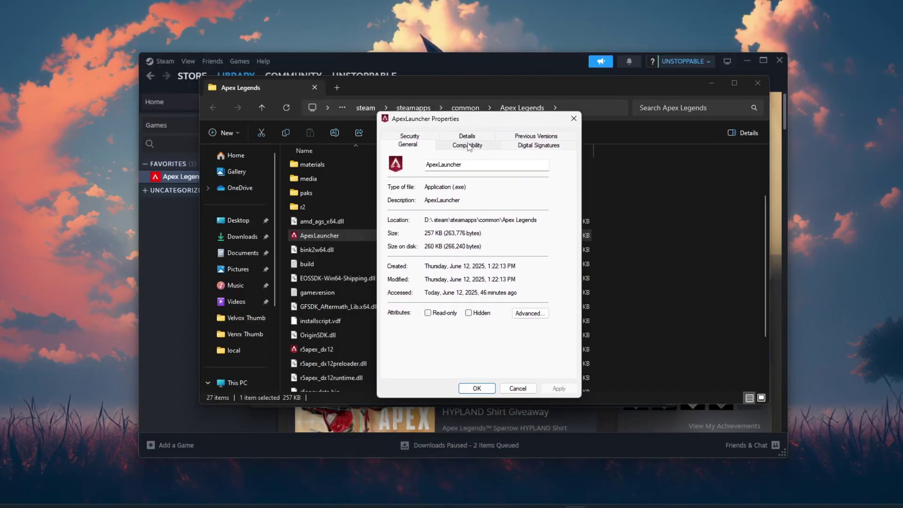
Disable full-screen optimisations for ApexLauncher, override its high DPI scaling with scaling performed by Application, and apply the compatibility settings
{"action": "left_click", "coordinate": [467, 144]}
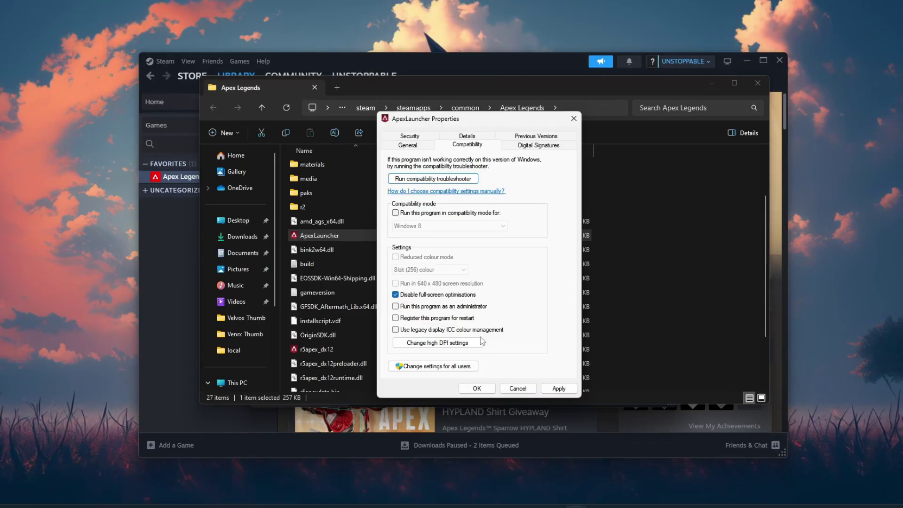
{"action": "left_click", "coordinate": [462, 344]}
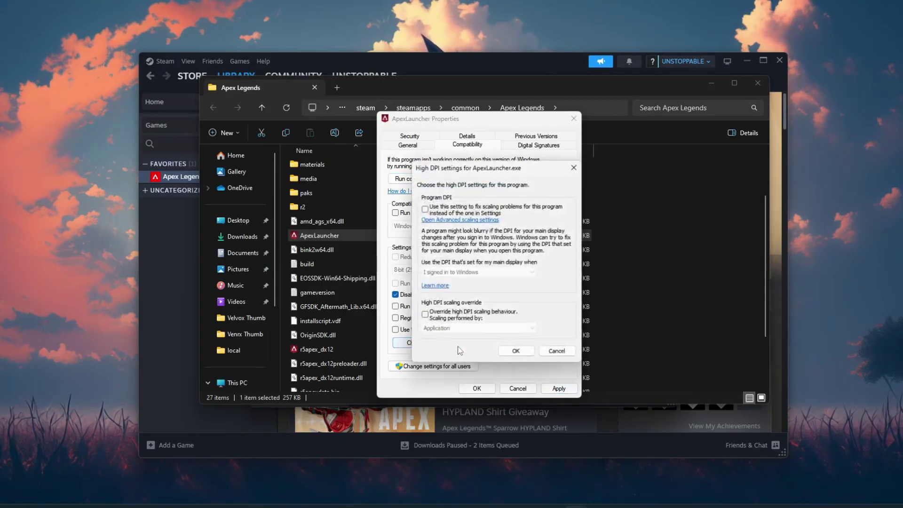
{"action": "left_click", "coordinate": [453, 329]}
{"action": "left_click", "coordinate": [451, 336]}
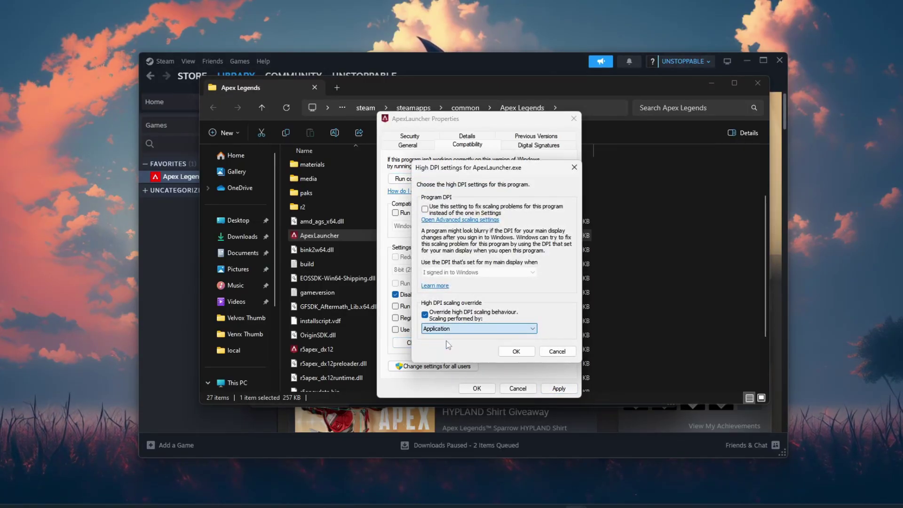
{"action": "left_click", "coordinate": [517, 351]}
{"action": "left_click", "coordinate": [558, 389]}
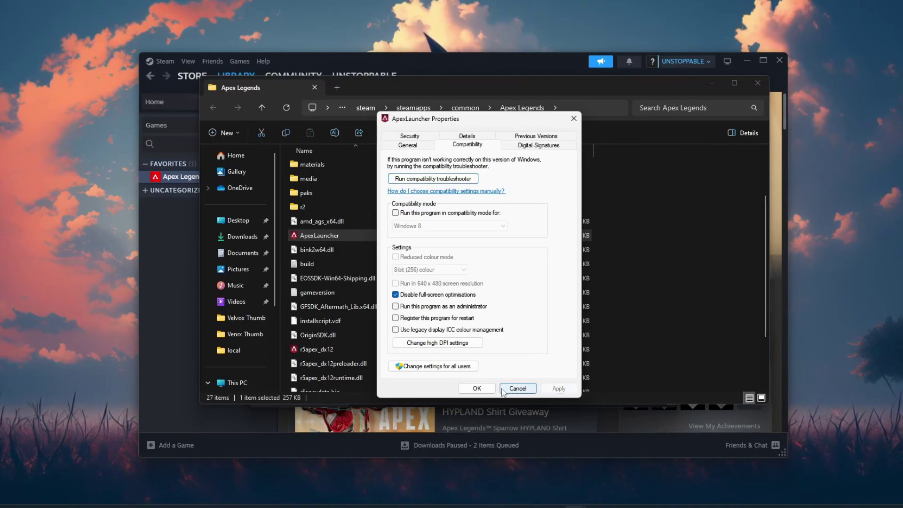
{"action": "left_click", "coordinate": [477, 389]}
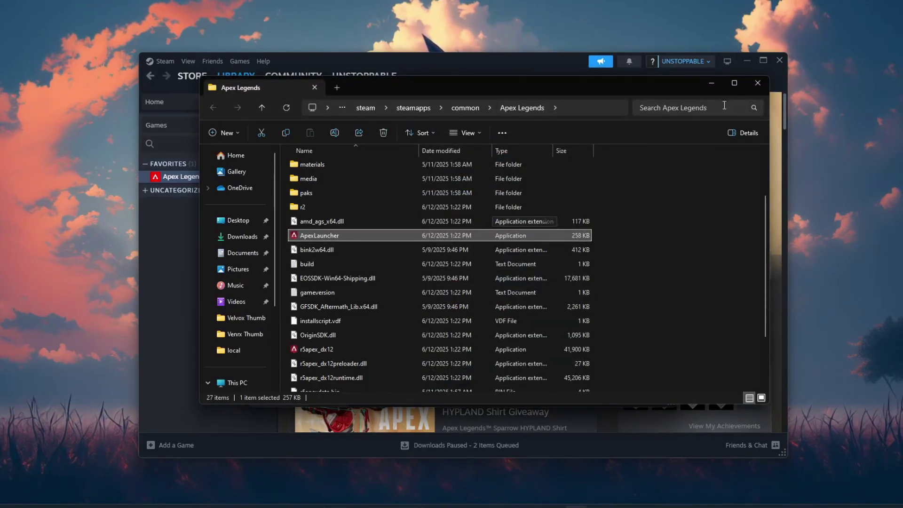
Close the Apex Legends folder and the game's properties window, and minimise Steam
{"action": "left_click", "coordinate": [759, 86]}
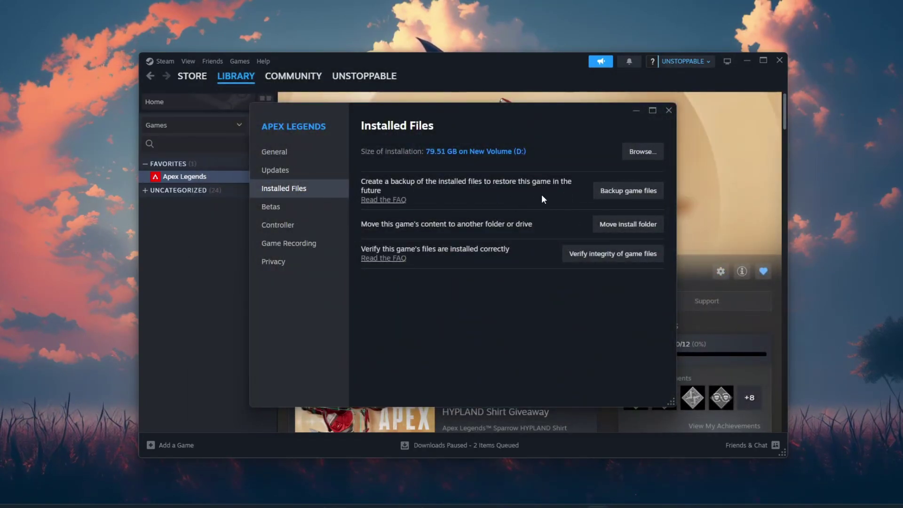
{"action": "left_click", "coordinate": [670, 113]}
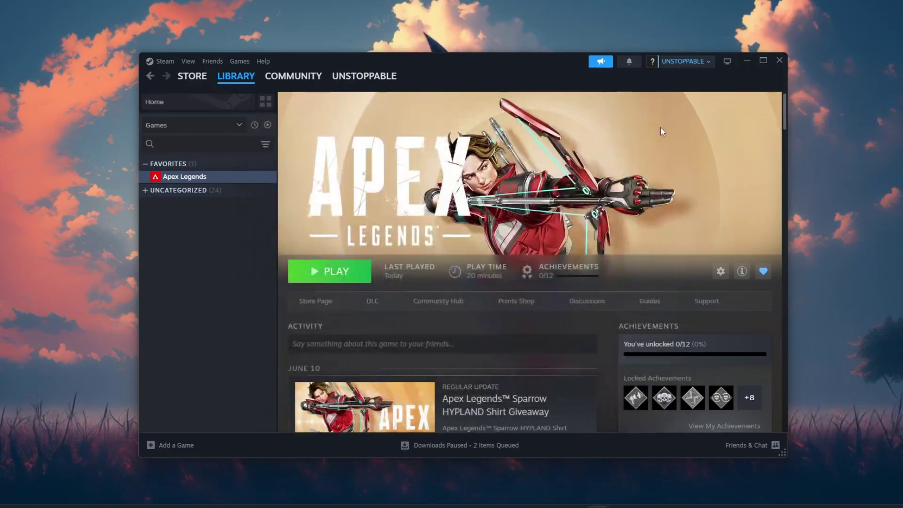
{"action": "left_click", "coordinate": [748, 61]}
Find Create a restore point with Windows search and open it
{"action": "key", "text": "super"}
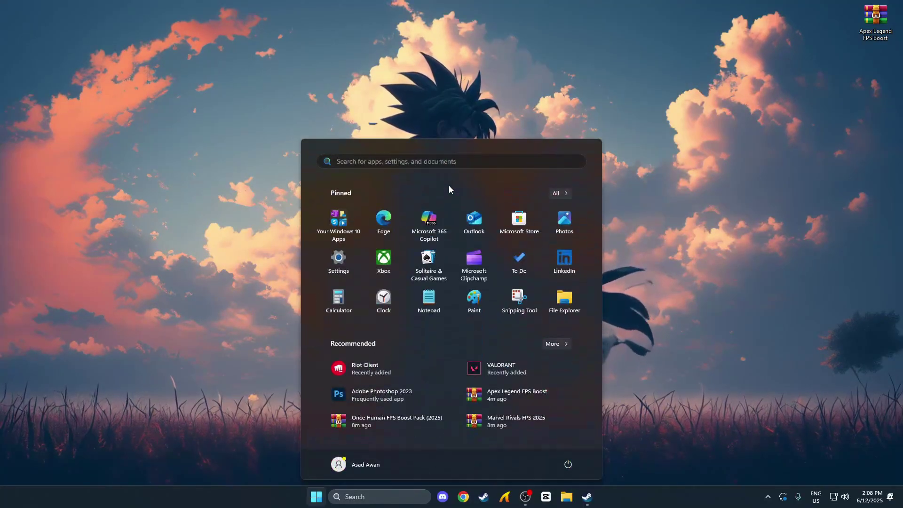
{"action": "type", "text": "cr"}
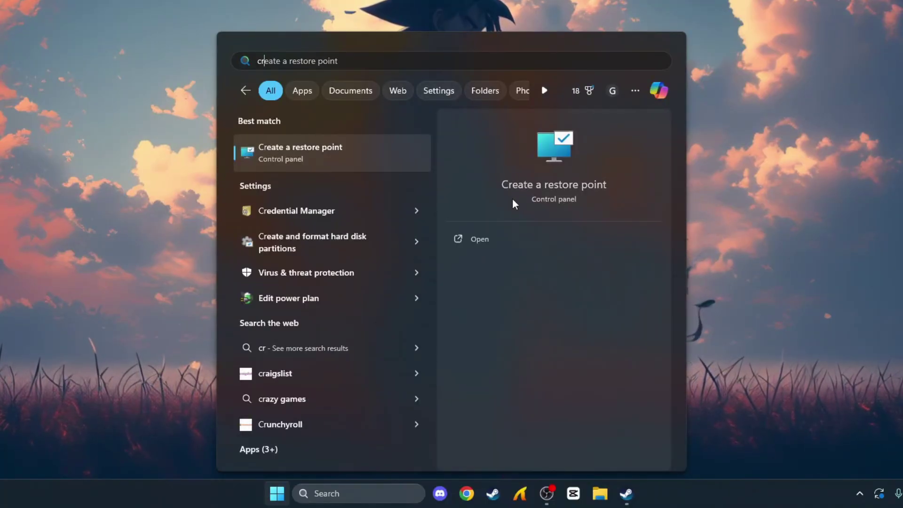
{"action": "left_click", "coordinate": [507, 239]}
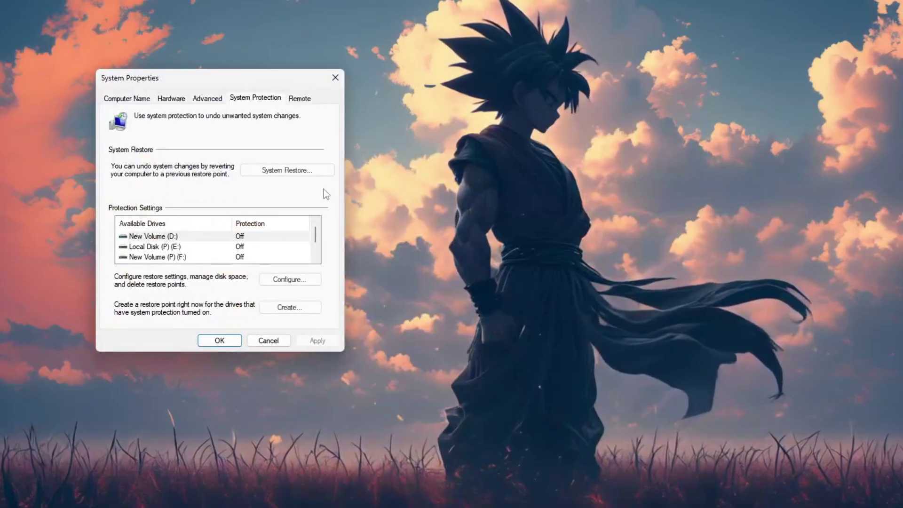
Configure system protection for Local Disk (C:) with a maximum disk space usage of 16% (76.20 GB)
{"action": "left_click_drag", "start_coordinate": [223, 84], "coordinate": [230, 24]}
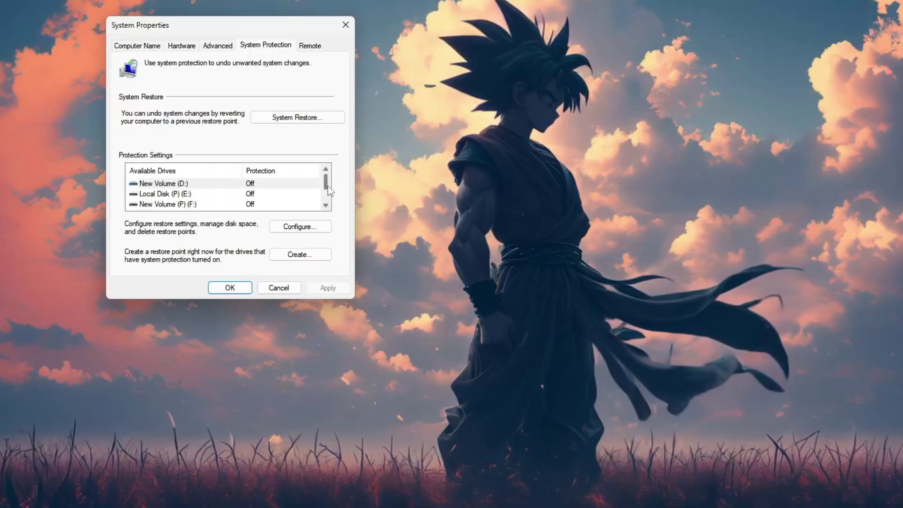
{"action": "left_click_drag", "start_coordinate": [328, 186], "coordinate": [326, 199]}
{"action": "left_click", "coordinate": [166, 206]}
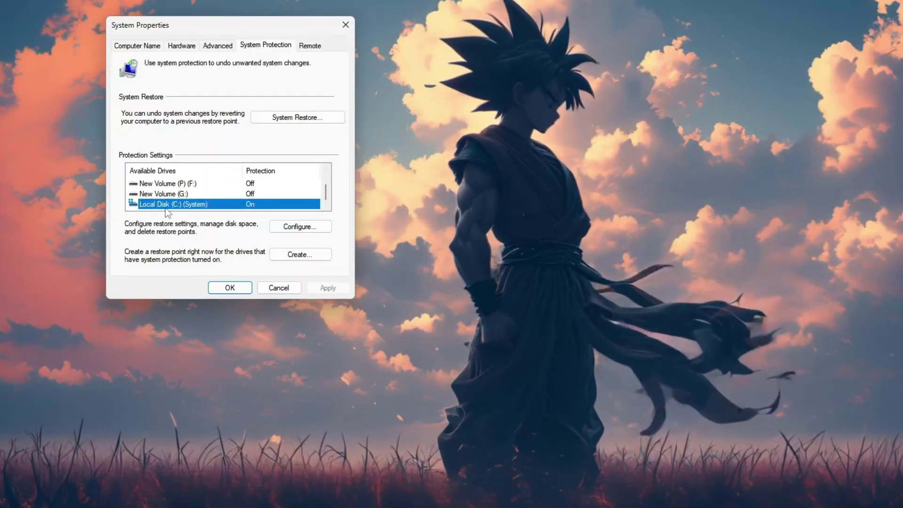
{"action": "left_click", "coordinate": [300, 230]}
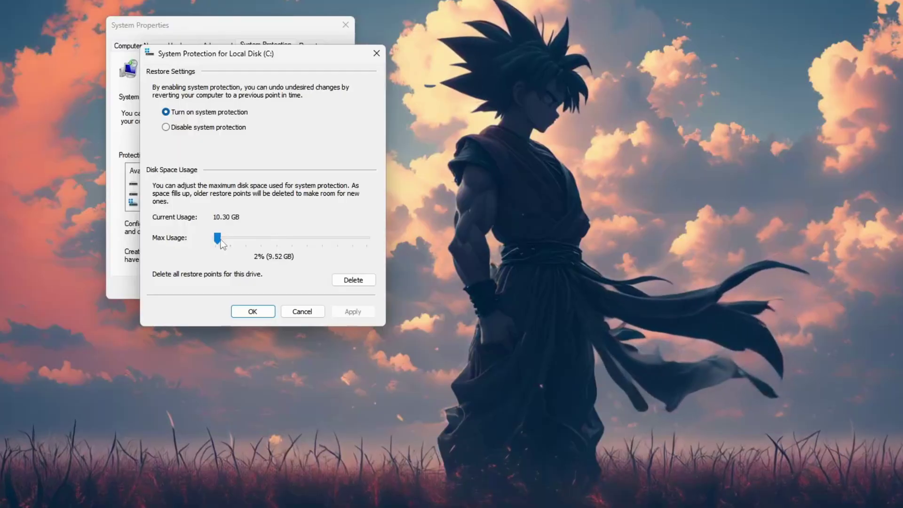
{"action": "left_click_drag", "start_coordinate": [224, 240], "coordinate": [241, 240]}
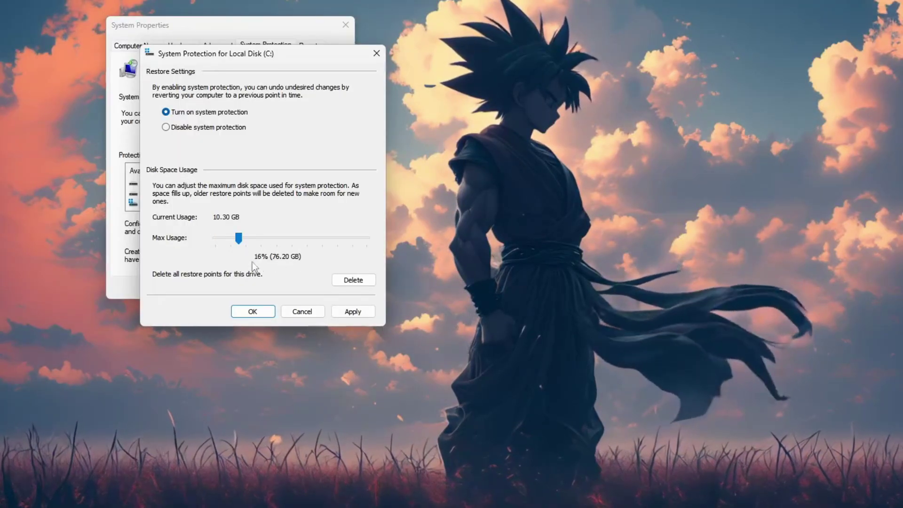
{"action": "left_click", "coordinate": [253, 311]}
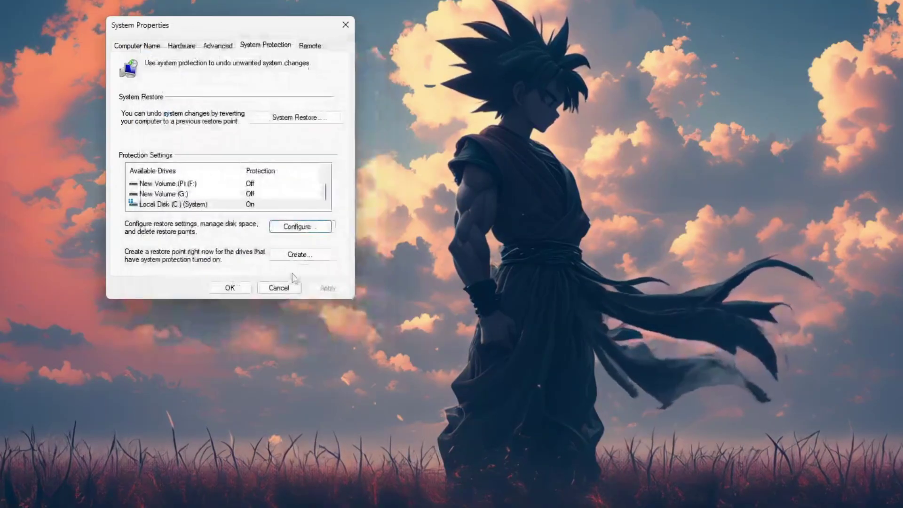
Create a restore point with the description "before optimization ap" and close System Properties
{"action": "left_click", "coordinate": [300, 255]}
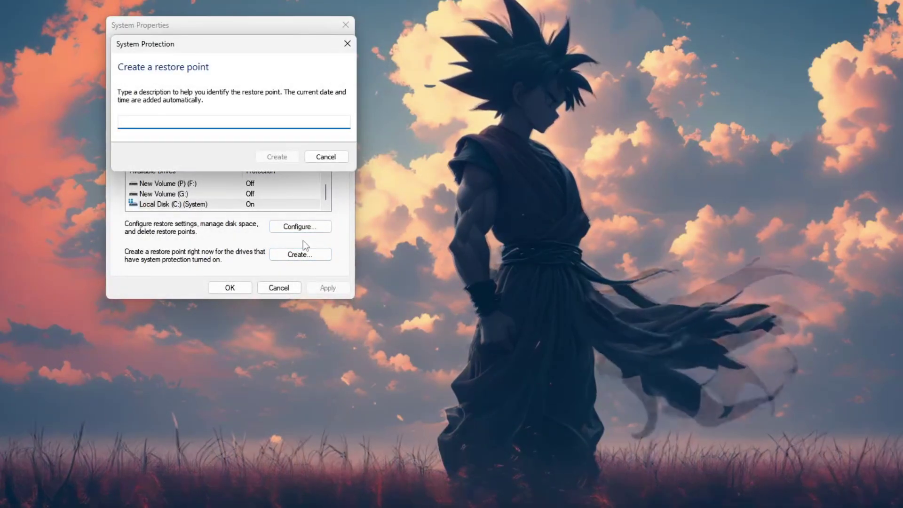
{"action": "type", "text": "before optimization ap"}
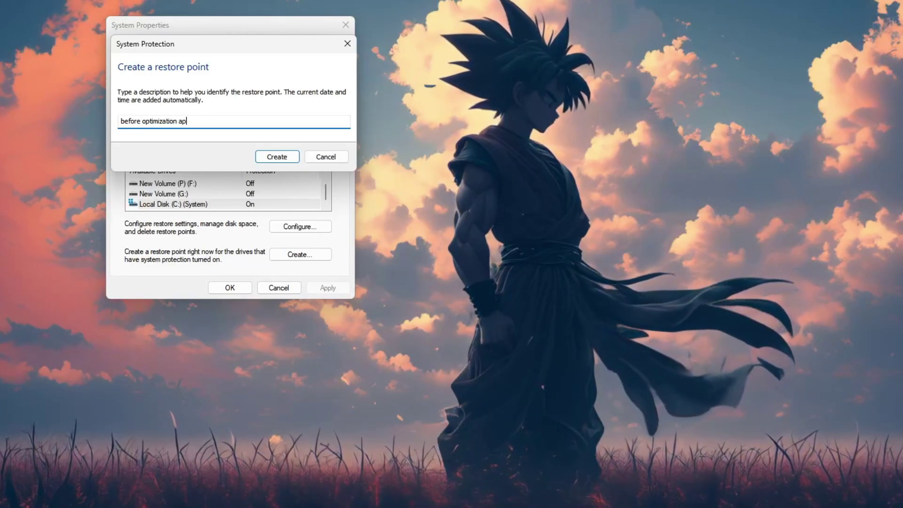
{"action": "key", "text": "Return"}
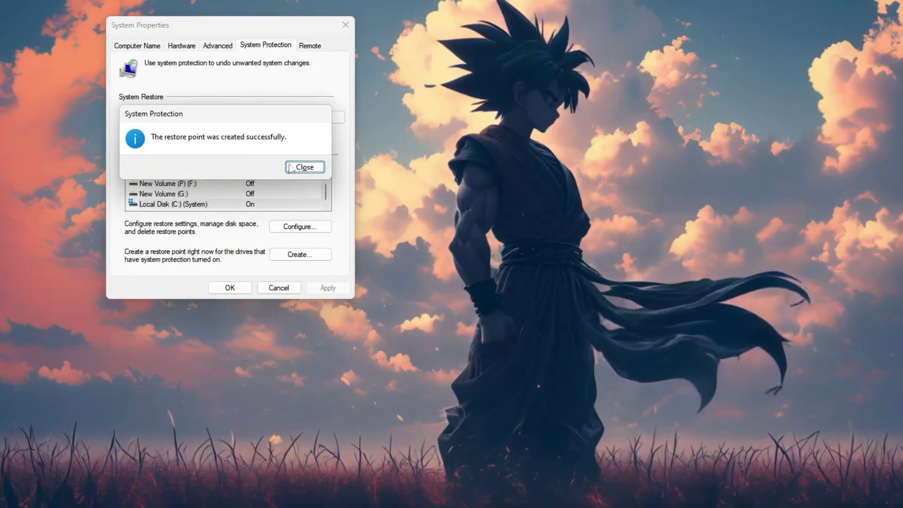
{"action": "left_click", "coordinate": [305, 167]}
{"action": "left_click", "coordinate": [231, 290]}
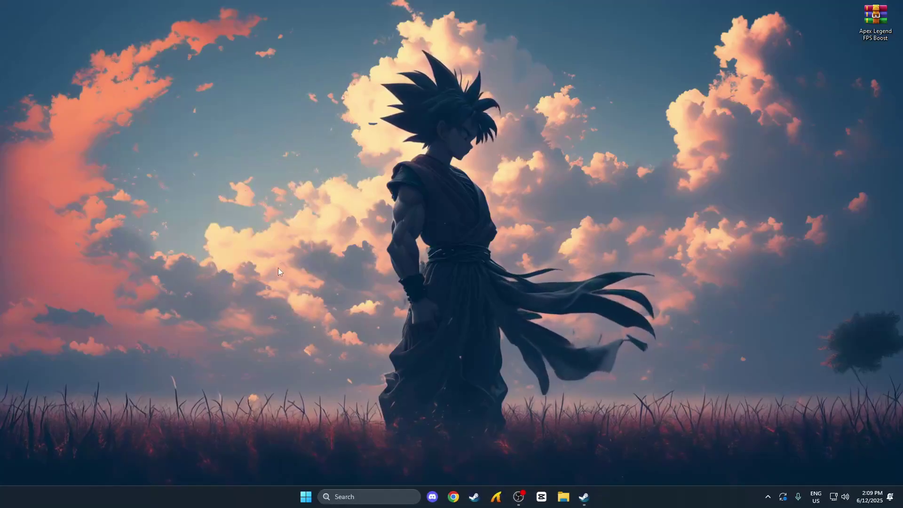
Move the Apex Legend FPS Boost archive to the middle of the desktop
{"action": "left_click_drag", "start_coordinate": [875, 32], "coordinate": [518, 173]}
{"action": "right_click", "coordinate": [518, 173]}
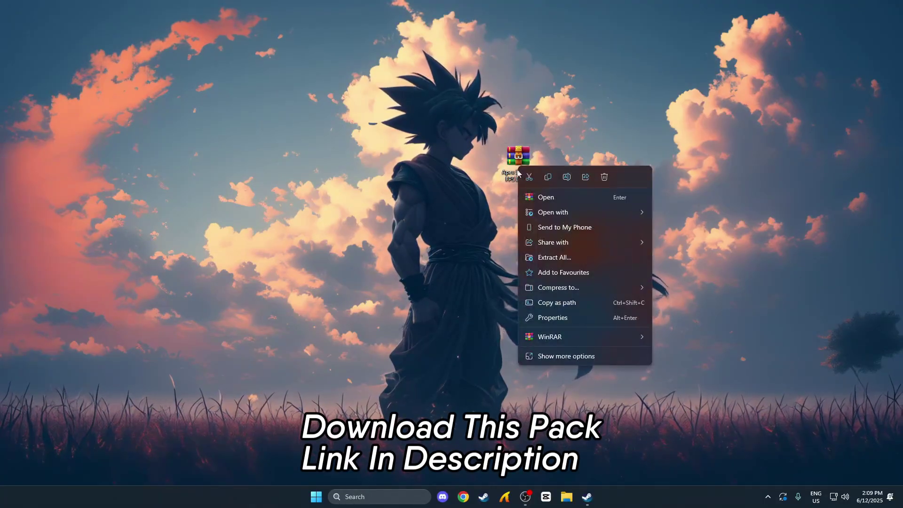
{"action": "left_click", "coordinate": [552, 177]}
{"action": "mouse_move", "coordinate": [586, 221]}
{"action": "left_mouse_down"}
{"action": "mouse_move", "coordinate": [466, 116]}
{"action": "mouse_move", "coordinate": [599, 187]}
{"action": "left_mouse_up"}
{"action": "mouse_move", "coordinate": [659, 220]}
{"action": "left_mouse_down"}
{"action": "mouse_move", "coordinate": [522, 187]}
{"action": "mouse_move", "coordinate": [436, 125]}
{"action": "mouse_move", "coordinate": [620, 224]}
{"action": "mouse_move", "coordinate": [461, 110]}
{"action": "mouse_move", "coordinate": [606, 224]}
{"action": "mouse_move", "coordinate": [464, 109]}
{"action": "mouse_move", "coordinate": [590, 219]}
{"action": "mouse_move", "coordinate": [470, 115]}
{"action": "mouse_move", "coordinate": [579, 218]}
{"action": "mouse_move", "coordinate": [464, 126]}
{"action": "mouse_move", "coordinate": [565, 196]}
{"action": "left_mouse_up"}
Extract all files of the Apex Legend FPS Boost archive to the Desktop
{"action": "right_click", "coordinate": [518, 170]}
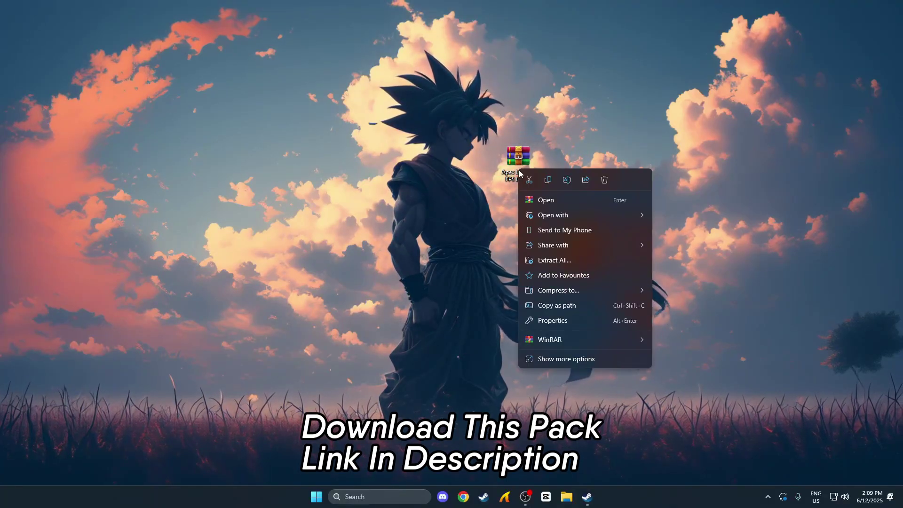
{"action": "left_click", "coordinate": [550, 357]}
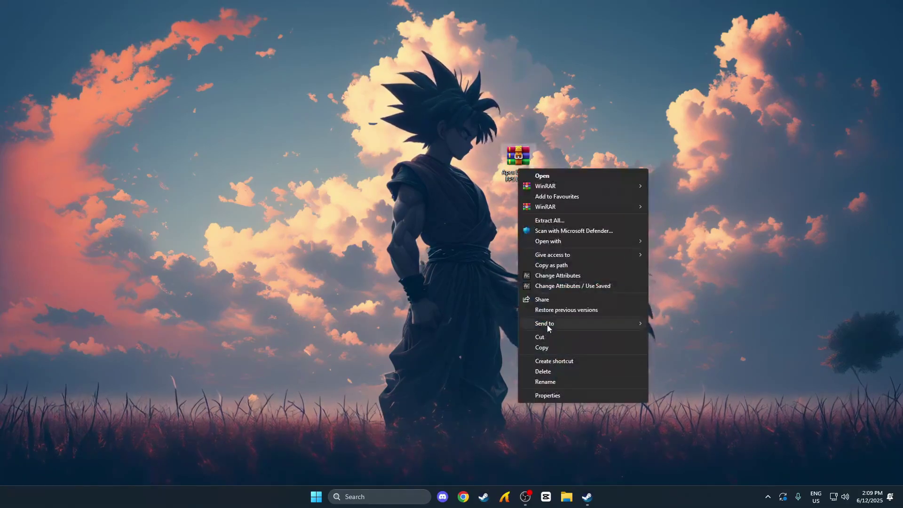
{"action": "left_click", "coordinate": [547, 220]}
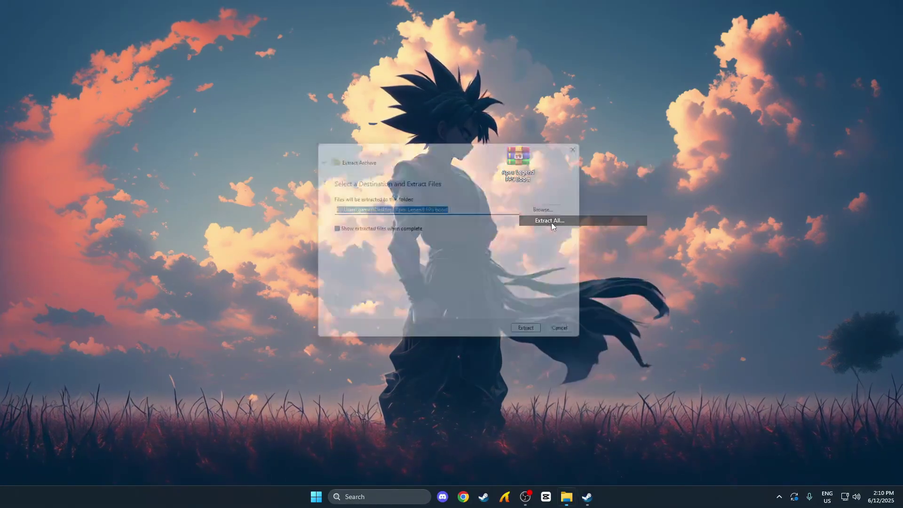
{"action": "left_click", "coordinate": [586, 194]}
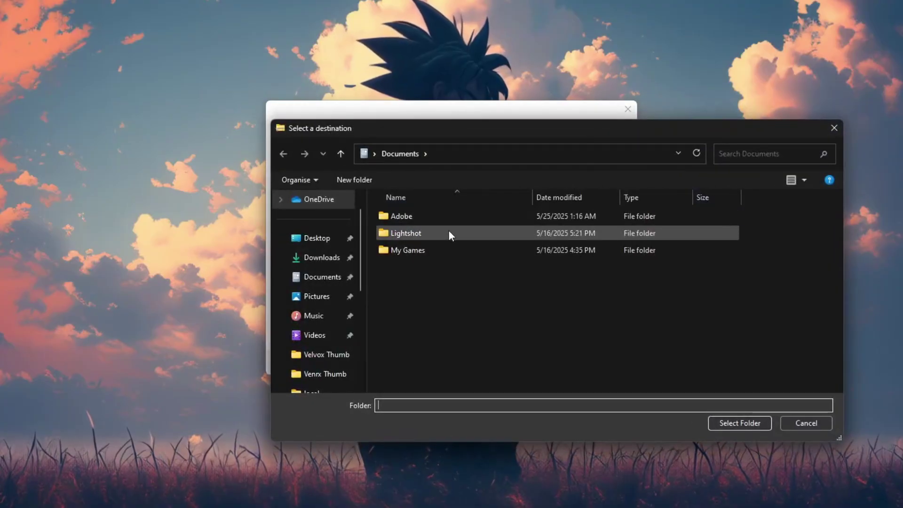
{"action": "left_click", "coordinate": [312, 238]}
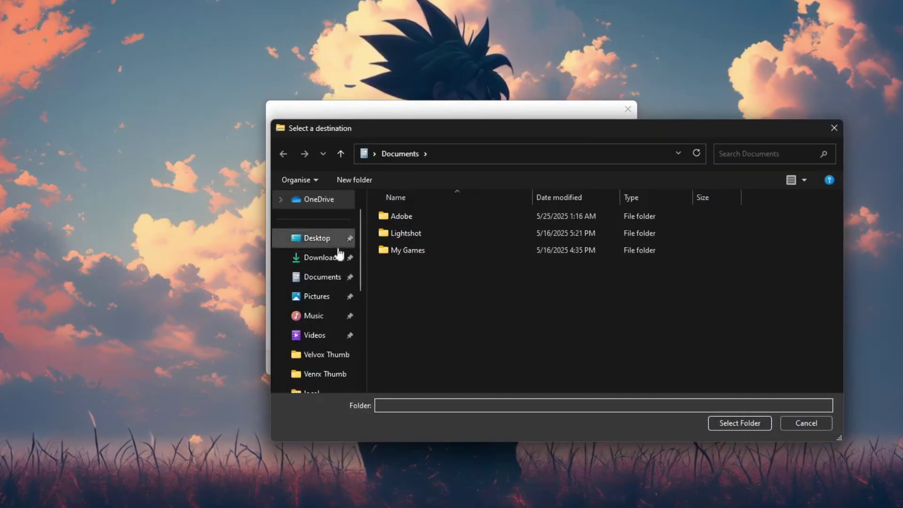
{"action": "left_click", "coordinate": [723, 423]}
{"action": "left_click", "coordinate": [566, 362]}
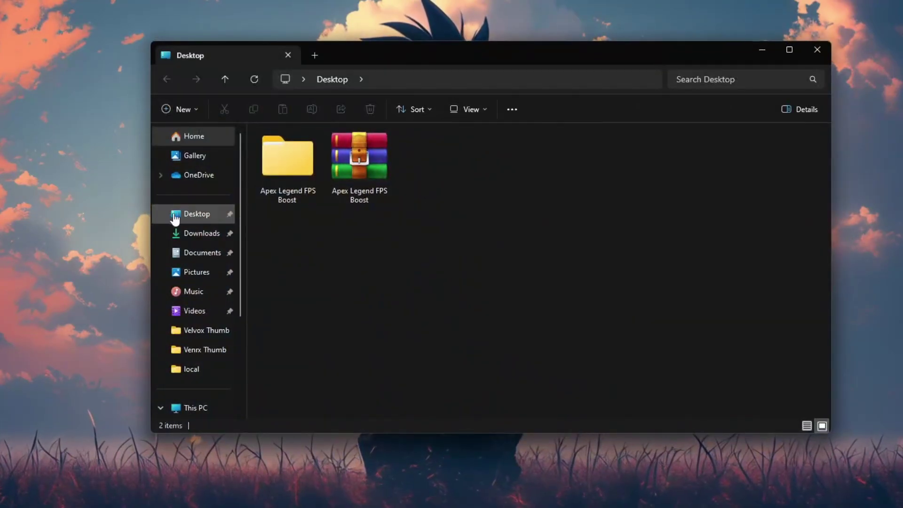
Open the extracted Apex Legend FPS Boost folder and its 1 - Apex Legends Priority subfolder
{"action": "right_click", "coordinate": [290, 187]}
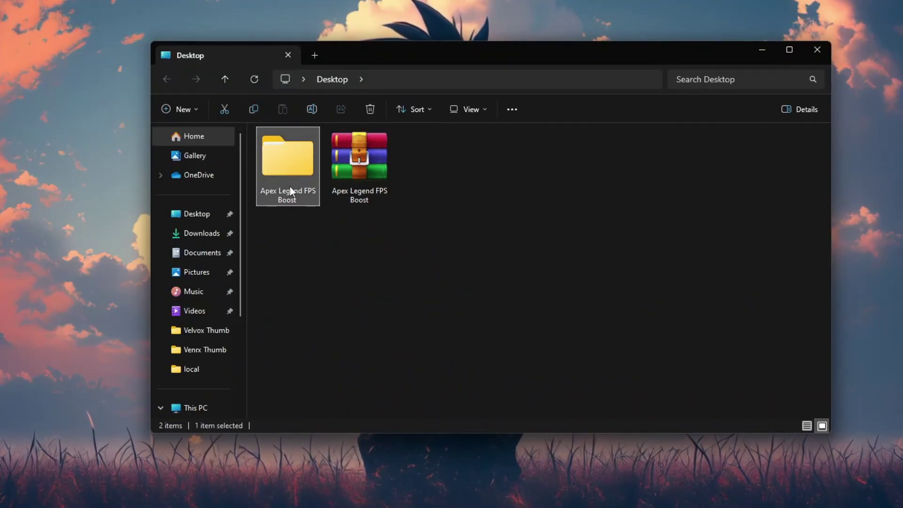
{"action": "left_click", "coordinate": [331, 230]}
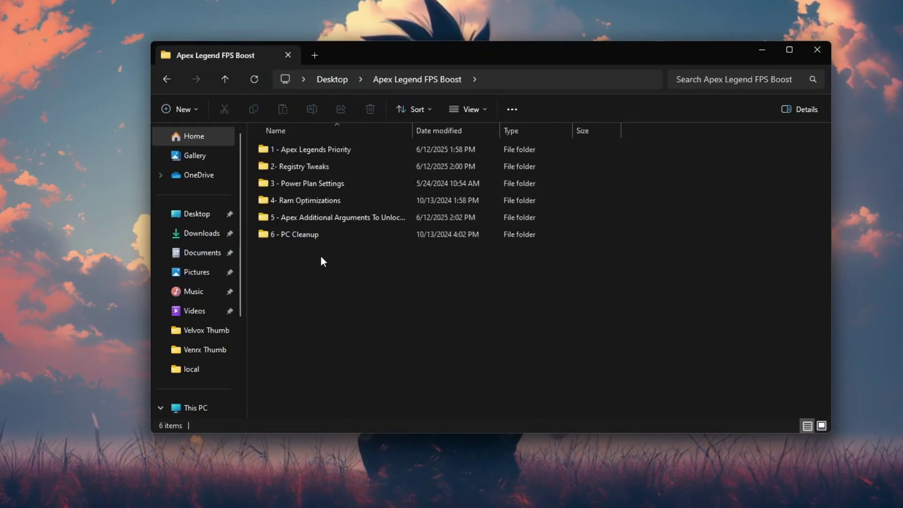
{"action": "right_click", "coordinate": [312, 157]}
{"action": "left_click", "coordinate": [351, 195]}
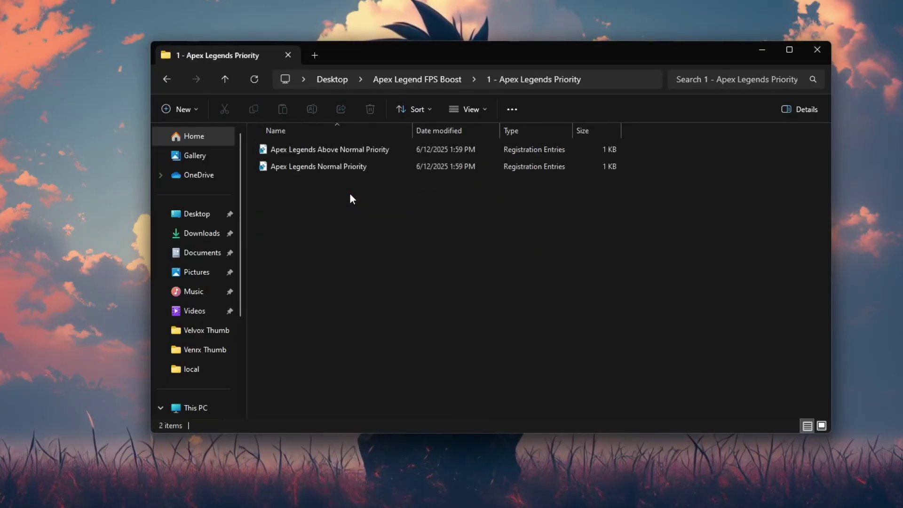
Add the Apex Legends Above Normal Priority file to the registry, allowing Registry Editor to make changes
{"action": "left_click", "coordinate": [351, 168]}
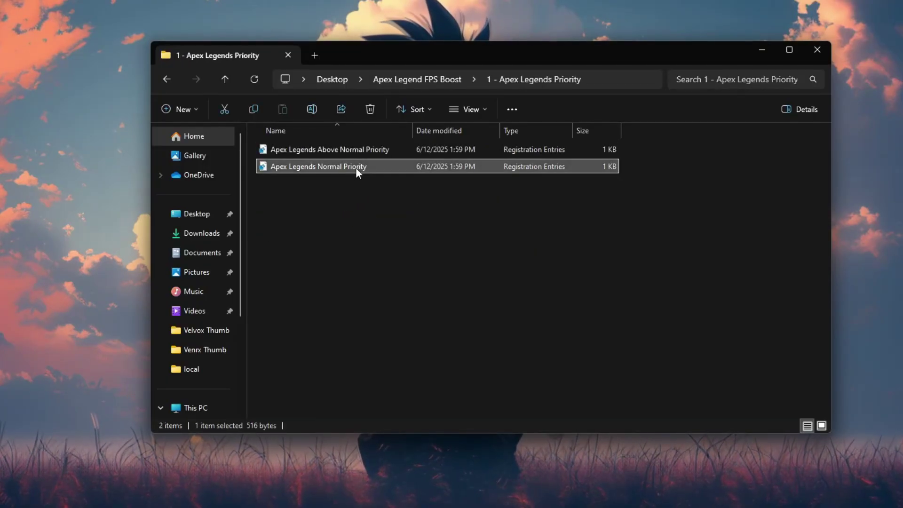
{"action": "left_click", "coordinate": [350, 151]}
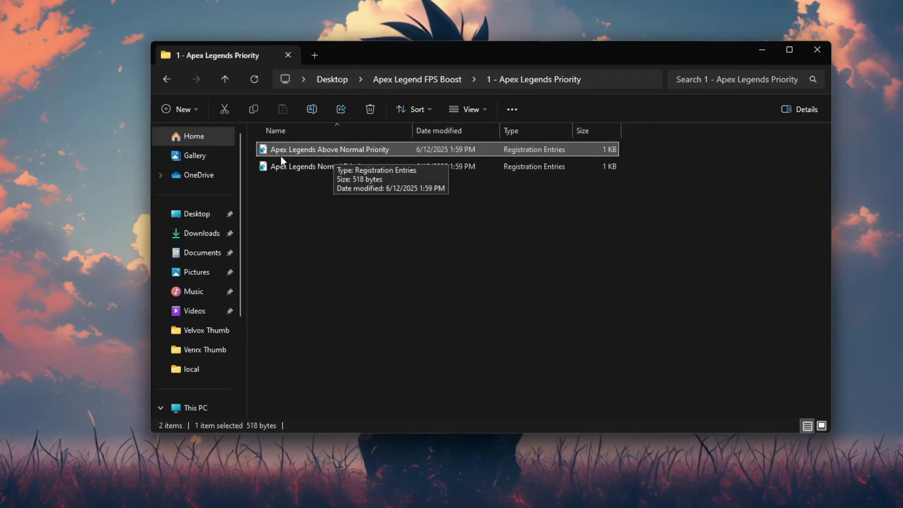
{"action": "right_click", "coordinate": [326, 151]}
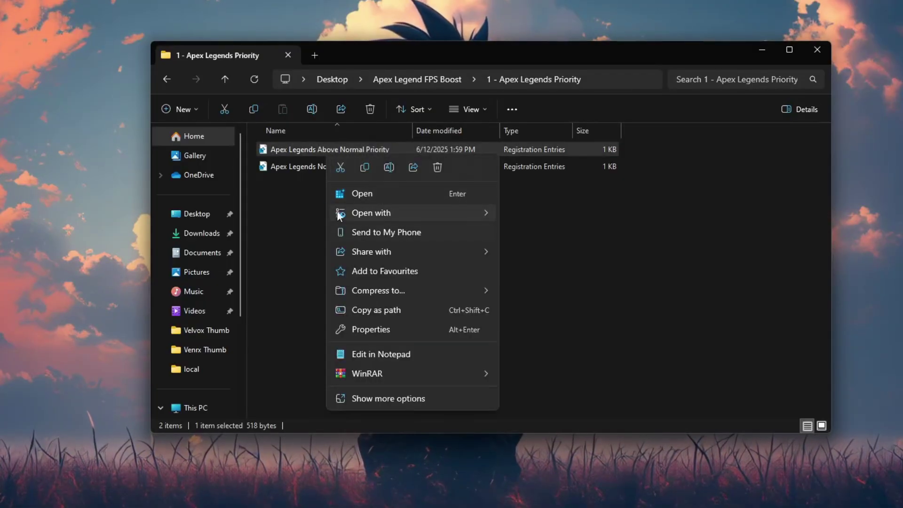
{"action": "double_click", "coordinate": [293, 151]}
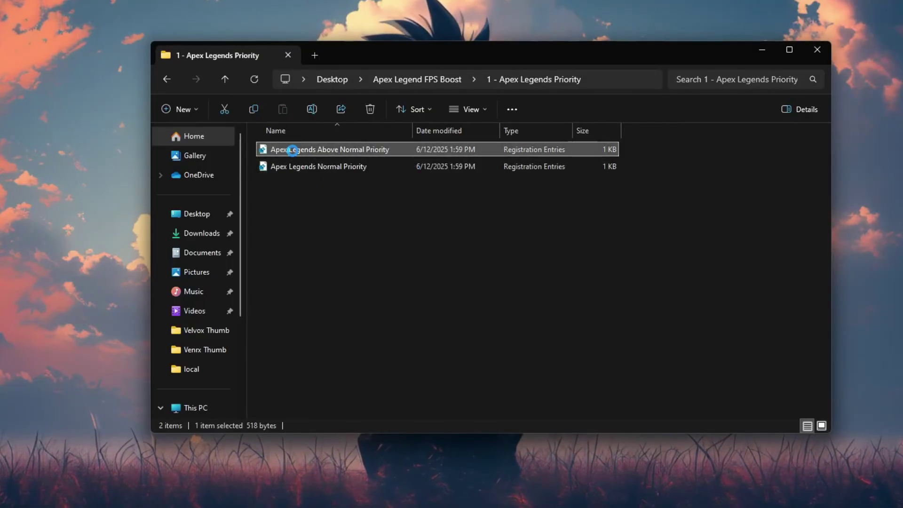
{"action": "left_click", "coordinate": [419, 365]}
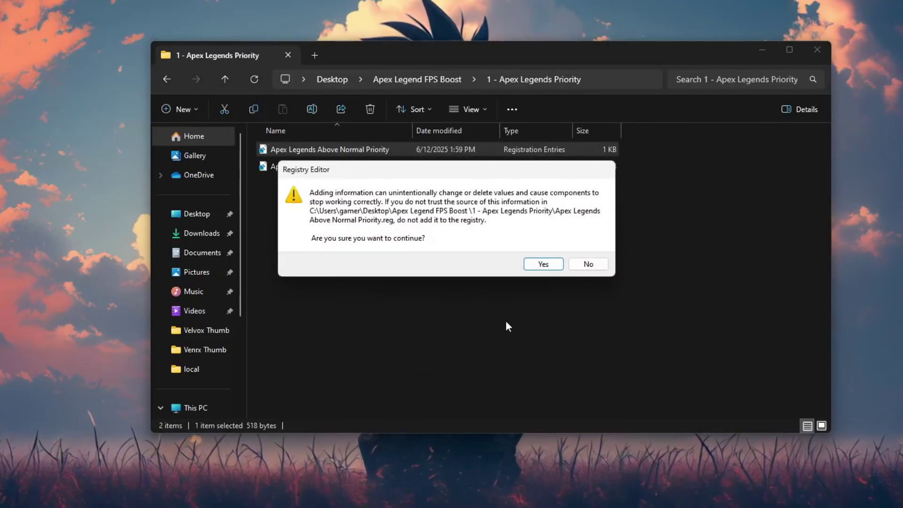
{"action": "left_click", "coordinate": [542, 265]}
{"action": "left_click", "coordinate": [585, 248]}
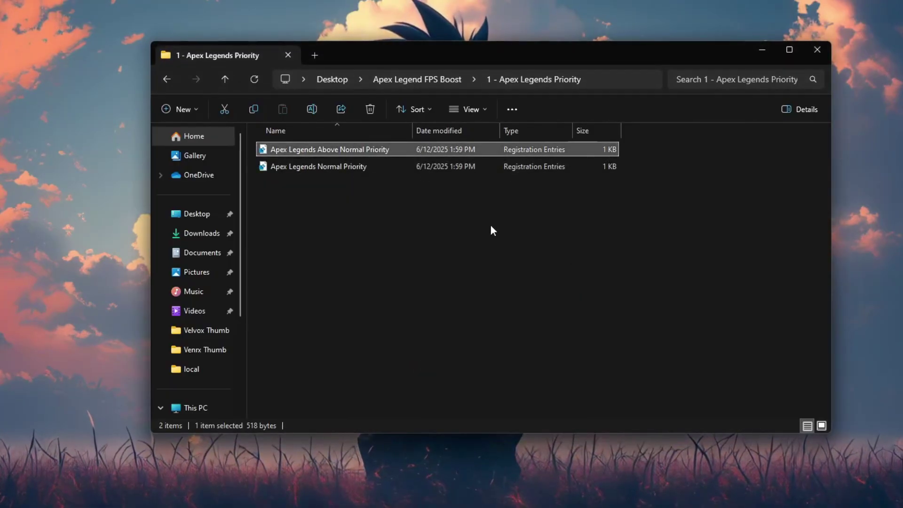
Open the 2- Registry Tweaks folder of the boost pack and add Disable Full Screen Optimization to the registry
{"action": "left_click", "coordinate": [166, 80]}
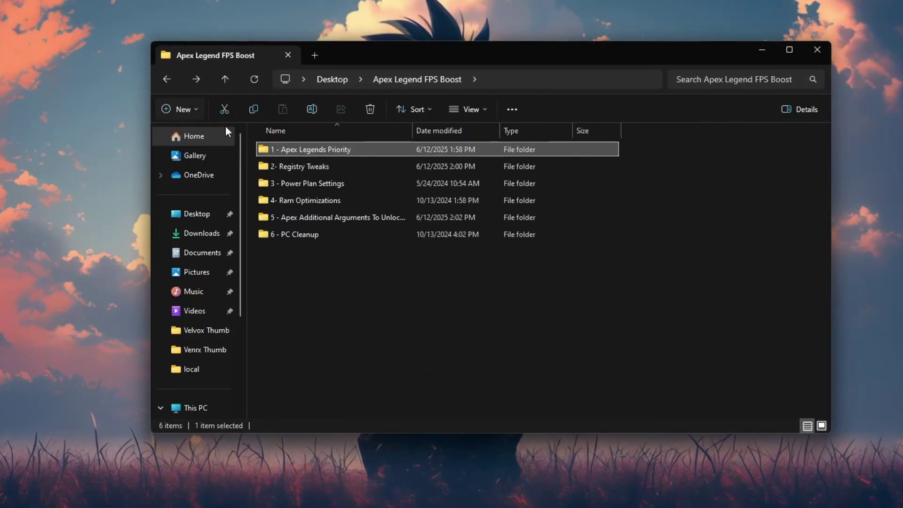
{"action": "right_click", "coordinate": [307, 166]}
{"action": "left_click", "coordinate": [371, 204]}
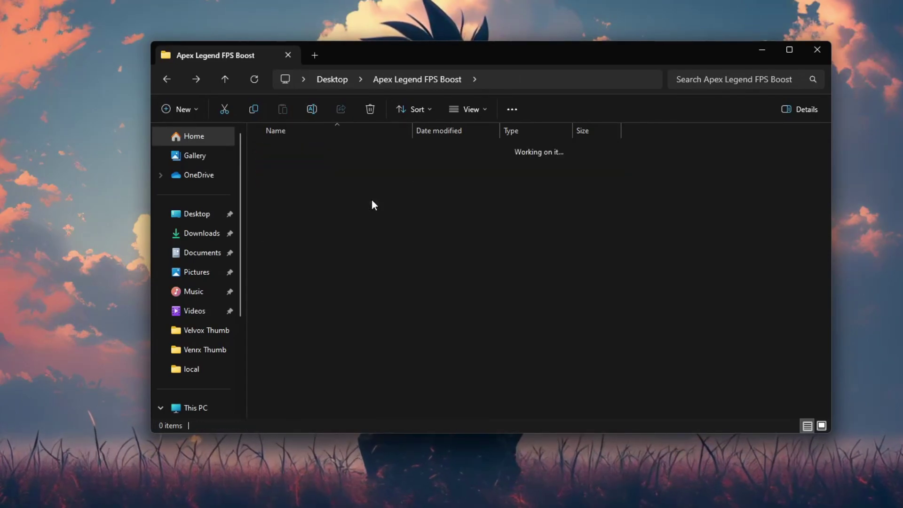
{"action": "double_click", "coordinate": [304, 162]}
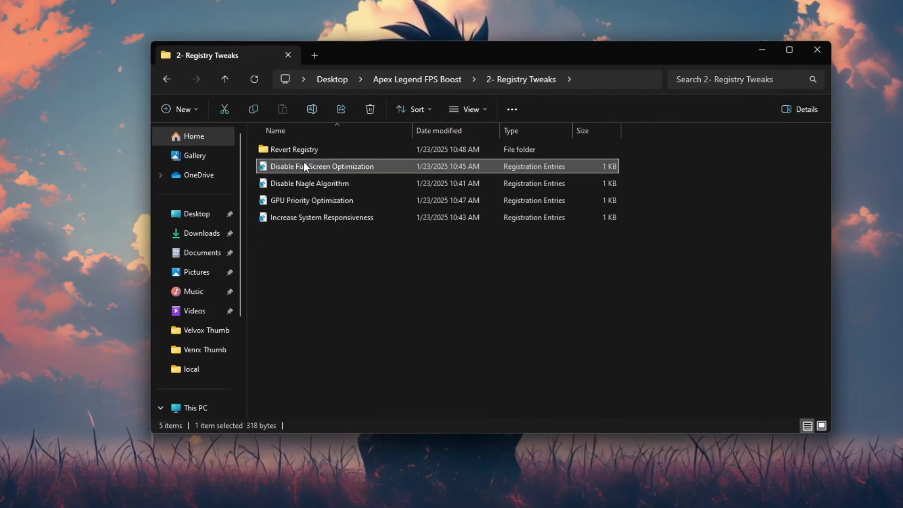
{"action": "left_click", "coordinate": [464, 367]}
{"action": "left_click", "coordinate": [542, 263]}
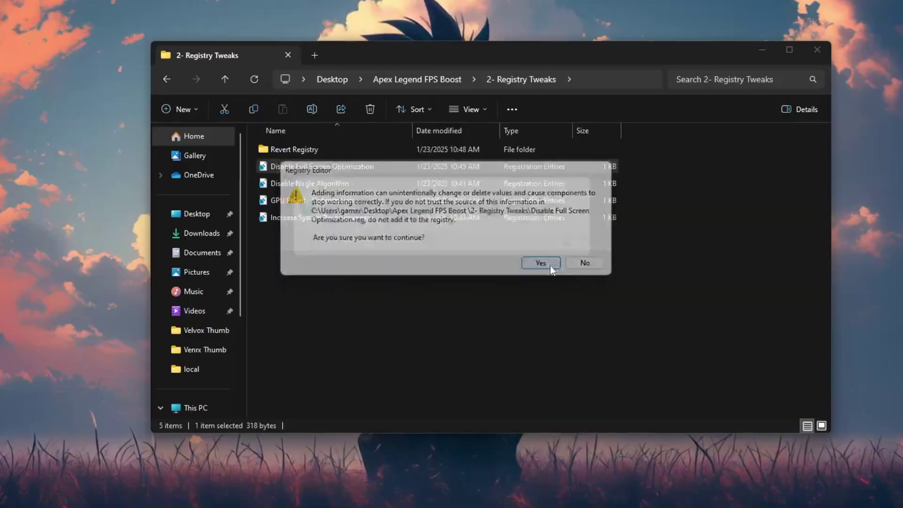
{"action": "left_click", "coordinate": [582, 248]}
Add the Disable Nagle Algorithm file to the registry
{"action": "double_click", "coordinate": [347, 188]}
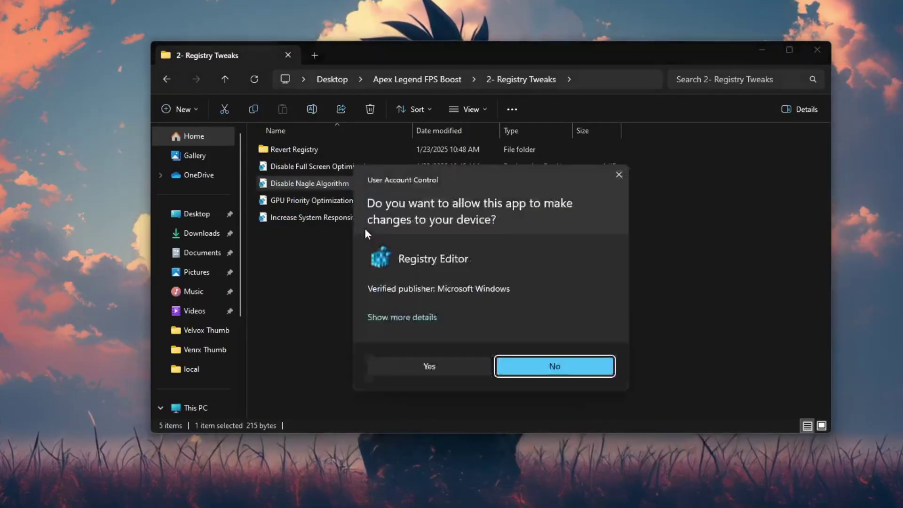
{"action": "left_click", "coordinate": [444, 360]}
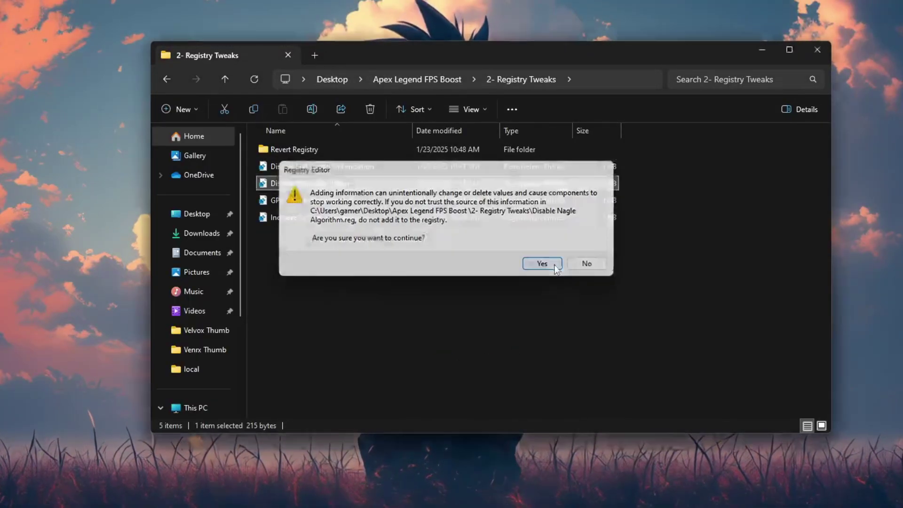
{"action": "left_click", "coordinate": [540, 263]}
{"action": "left_click", "coordinate": [584, 246]}
Add the GPU Priority Optimization file to the registry
{"action": "double_click", "coordinate": [365, 203]}
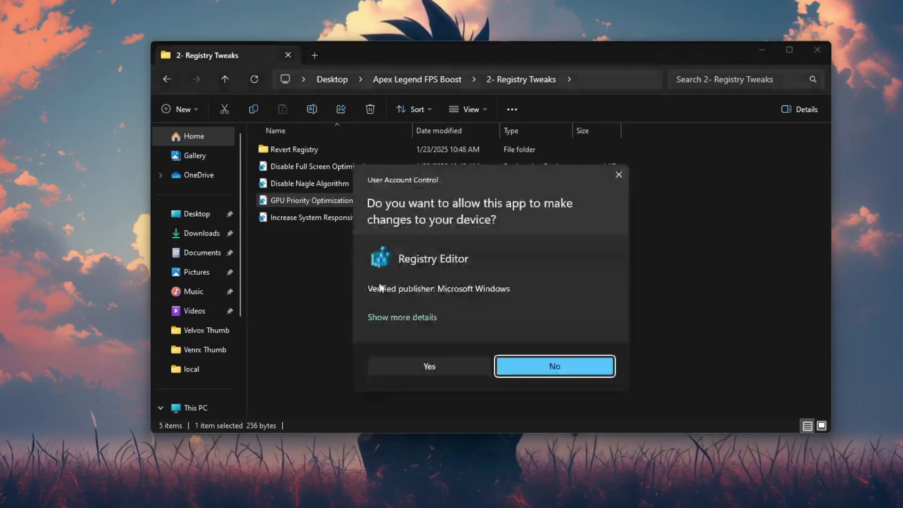
{"action": "left_click", "coordinate": [439, 365]}
{"action": "left_click", "coordinate": [543, 264]}
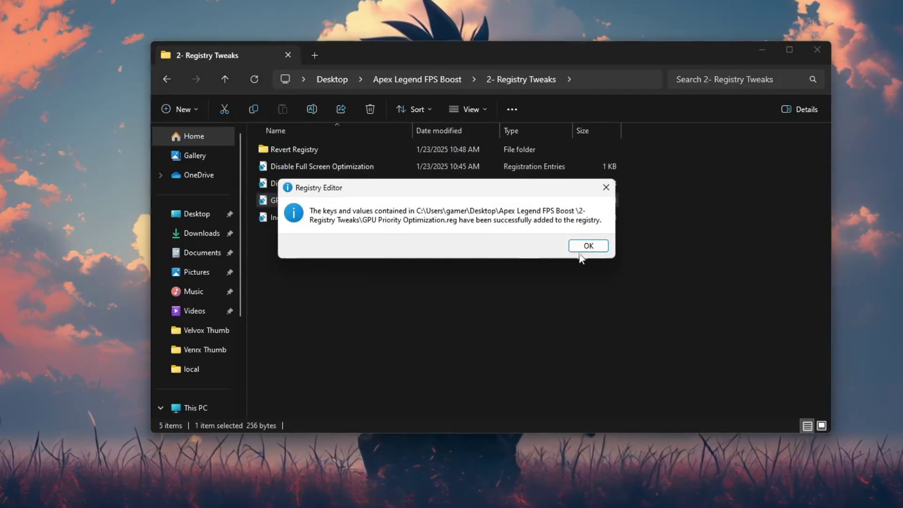
{"action": "left_click", "coordinate": [584, 245]}
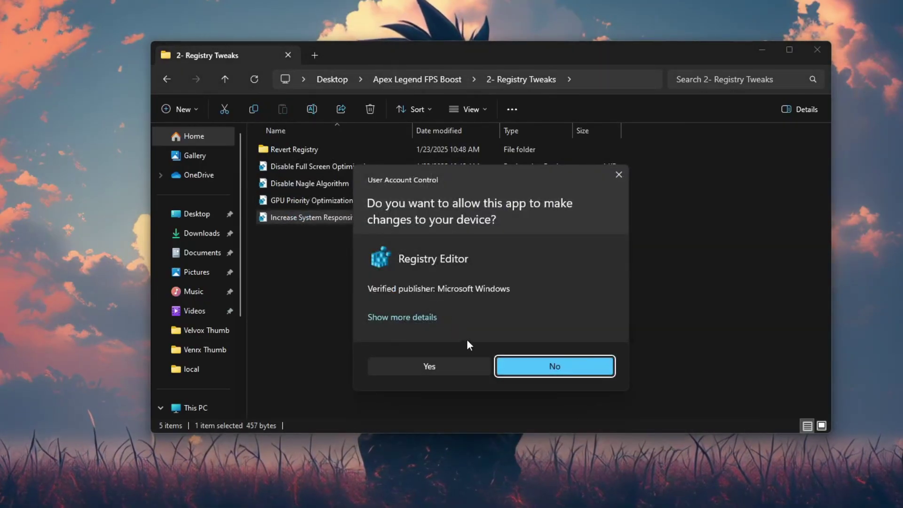
Add the Increase System Responsiveness file to the registry
{"action": "left_click", "coordinate": [481, 362]}
{"action": "left_click", "coordinate": [560, 265]}
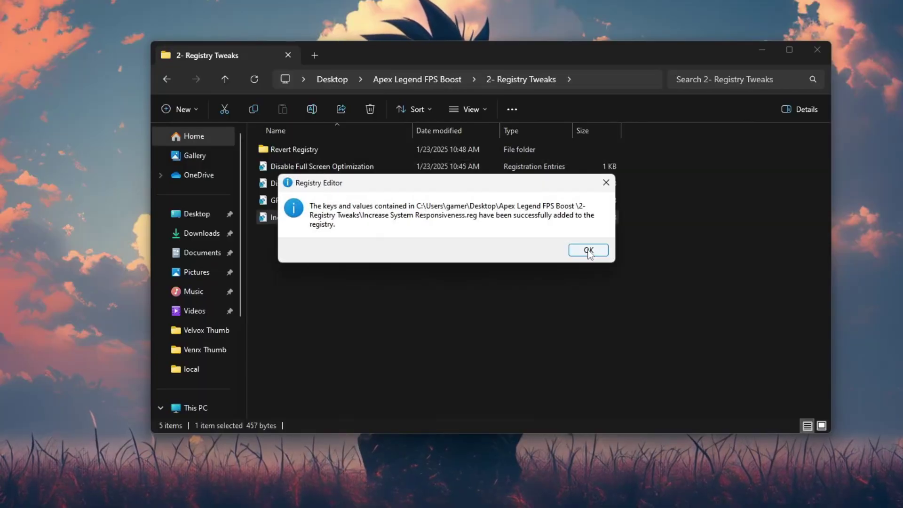
{"action": "left_click", "coordinate": [587, 251]}
Look through the revert files in the Revert Registry folder and return to the Apex Legend FPS Boost folder
{"action": "left_click", "coordinate": [333, 150]}
{"action": "double_click", "coordinate": [333, 150]}
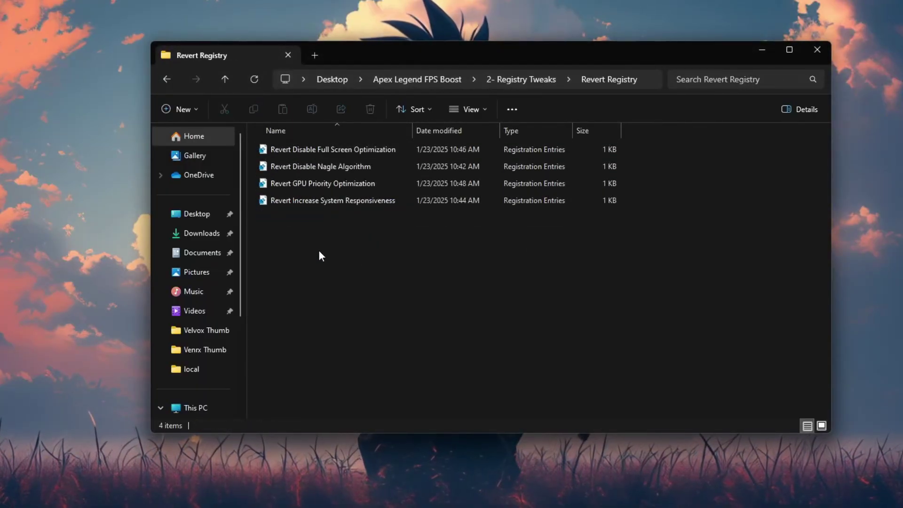
{"action": "left_click_drag", "start_coordinate": [412, 251], "coordinate": [287, 152]}
{"action": "left_click", "coordinate": [309, 260]}
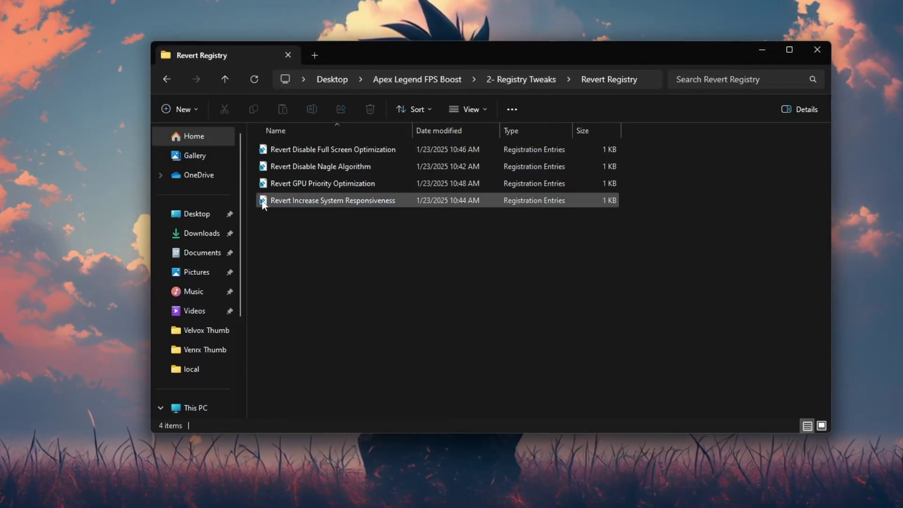
{"action": "left_click", "coordinate": [165, 84]}
{"action": "left_click", "coordinate": [166, 84]}
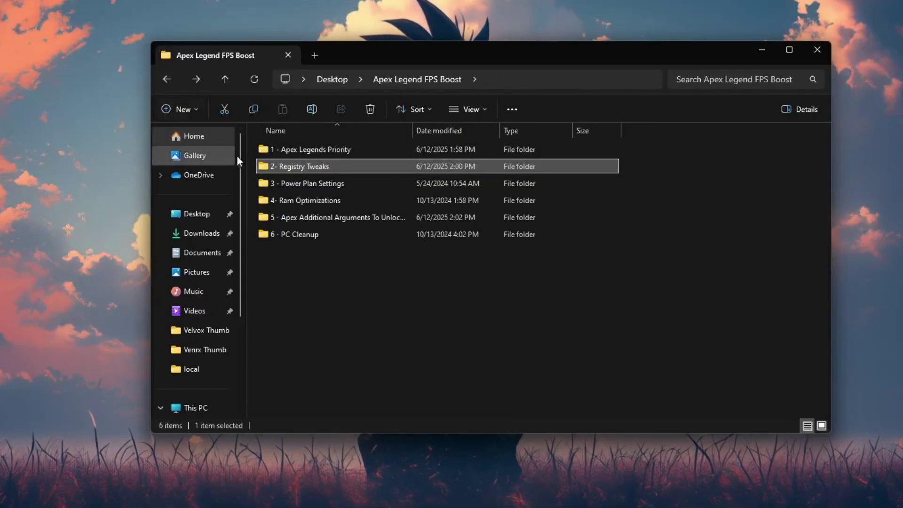
Open the 3 - Power Plan Settings folder and run the Import Velvox Ultimate Performance Power Plan script to completion
{"action": "left_click", "coordinate": [294, 187]}
{"action": "right_click", "coordinate": [296, 188]}
{"action": "left_click", "coordinate": [335, 226]}
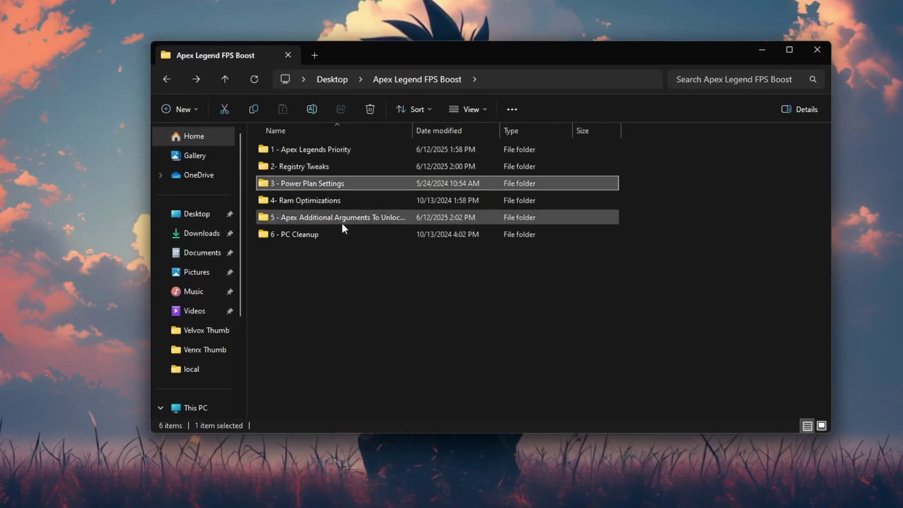
{"action": "left_click", "coordinate": [349, 154]}
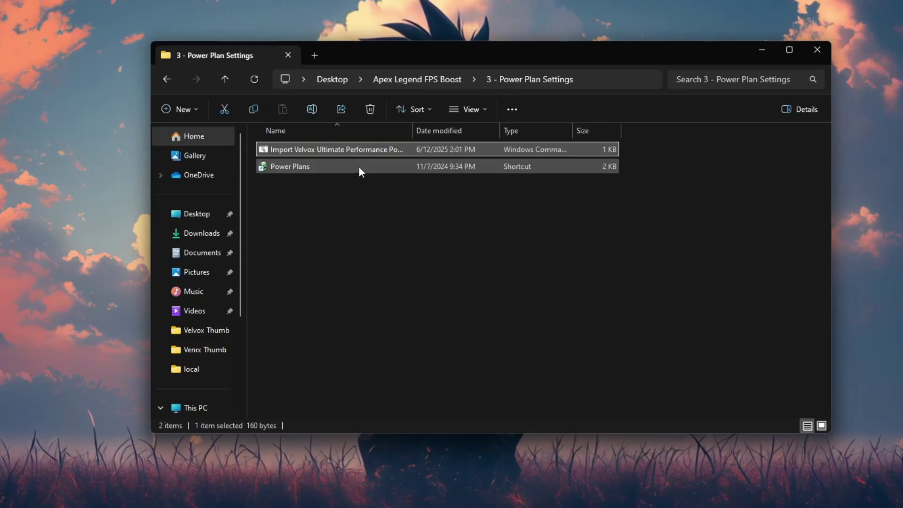
{"action": "right_click", "coordinate": [368, 155]}
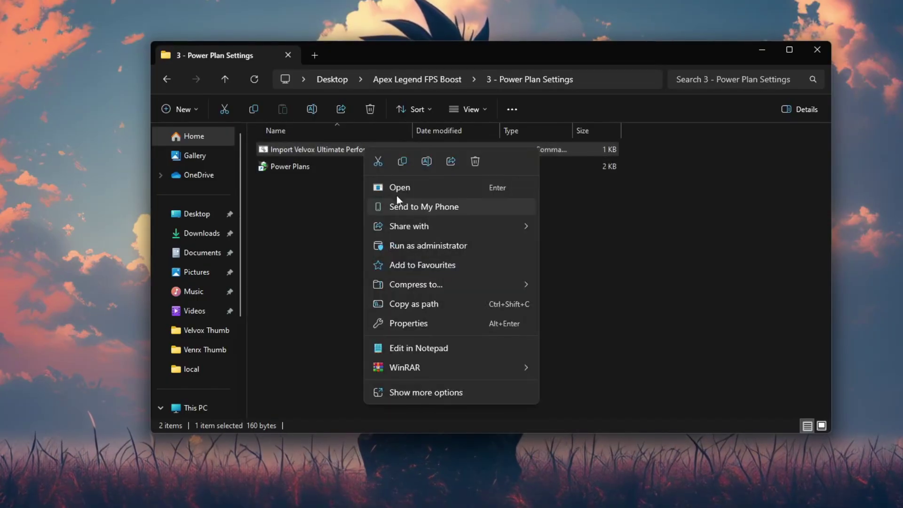
{"action": "left_click", "coordinate": [332, 151]}
{"action": "double_click", "coordinate": [336, 157]}
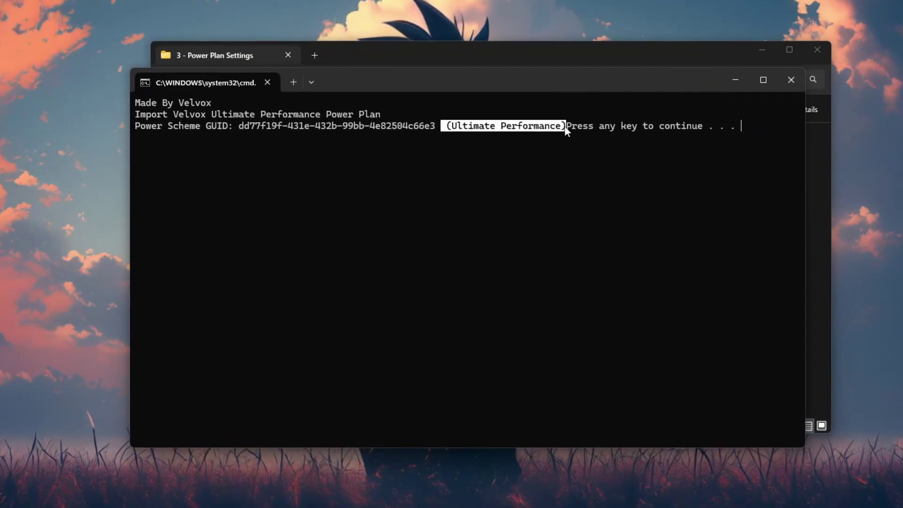
{"action": "key", "text": "Return"}
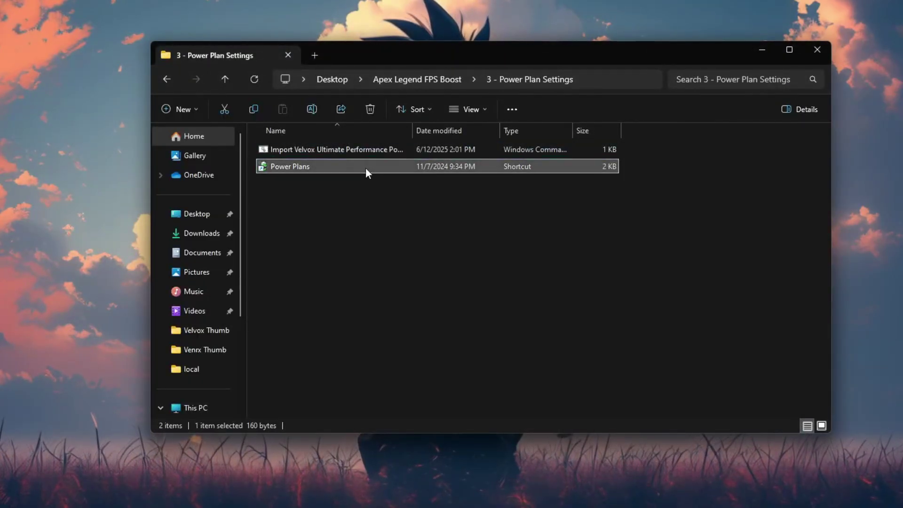
Open the Power Plans shortcut, activate the first Ultimate Performance plan among the additional plans, and close Power Options
{"action": "double_click", "coordinate": [365, 168]}
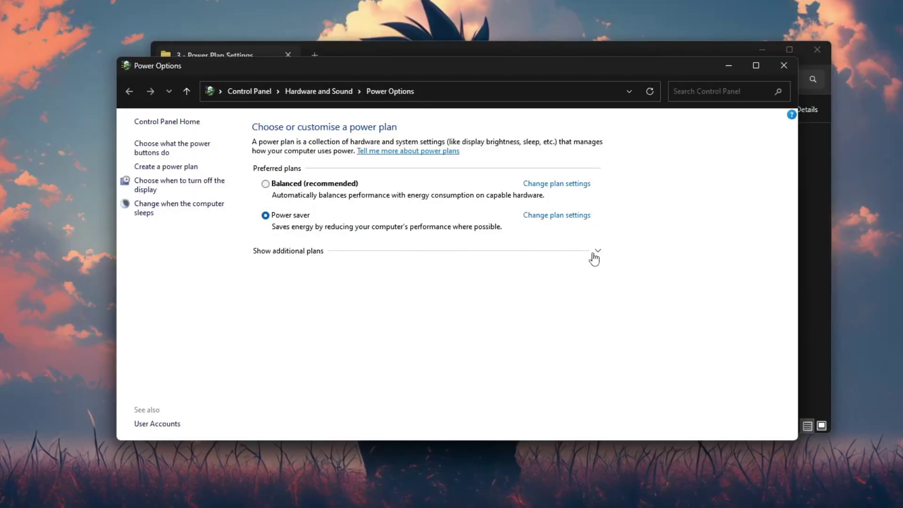
{"action": "left_click", "coordinate": [596, 254]}
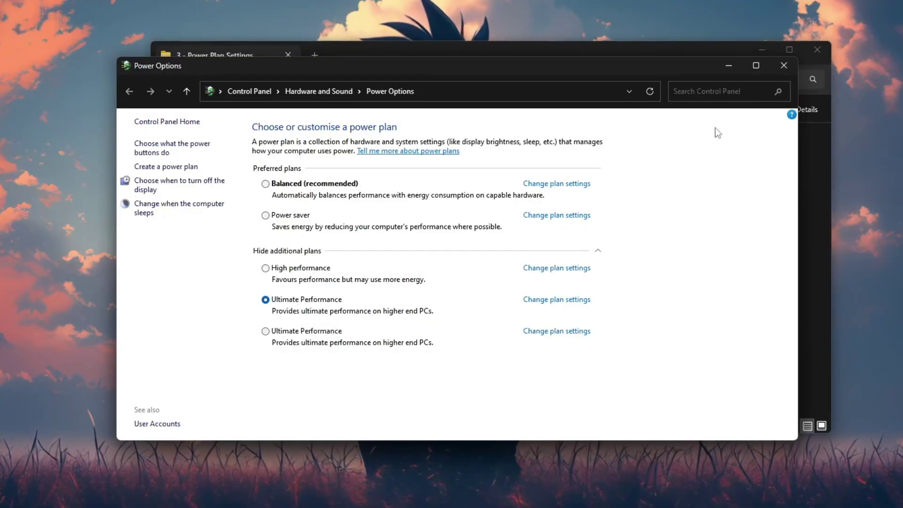
{"action": "left_click", "coordinate": [782, 66]}
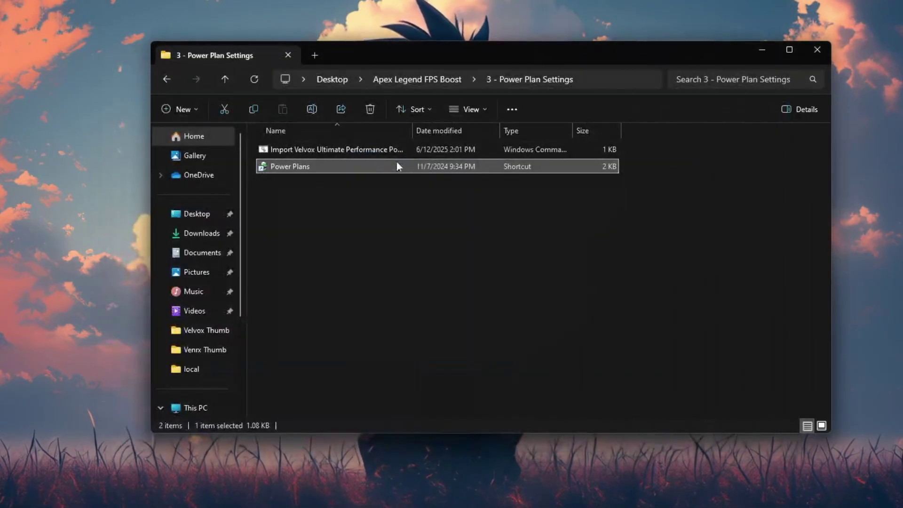
Open the 4- Ram Optimizations folder and check the amount of installed memory in Task Manager's performance details
{"action": "left_click", "coordinate": [165, 80]}
{"action": "right_click", "coordinate": [303, 204]}
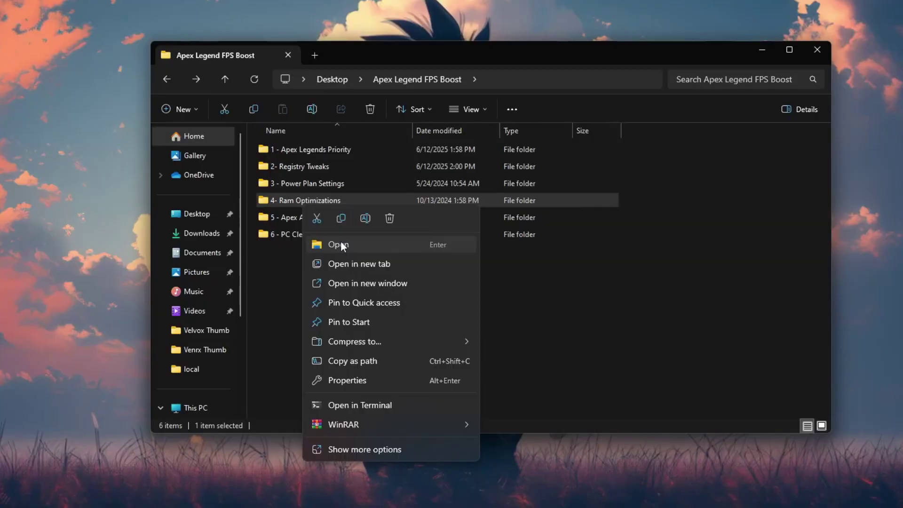
{"action": "left_click", "coordinate": [340, 240]}
{"action": "right_click", "coordinate": [626, 487]}
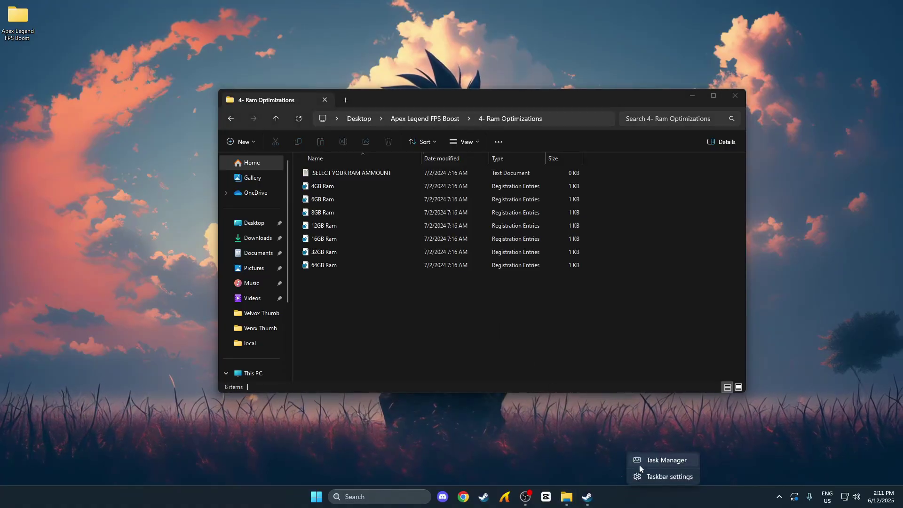
{"action": "left_click", "coordinate": [639, 463]}
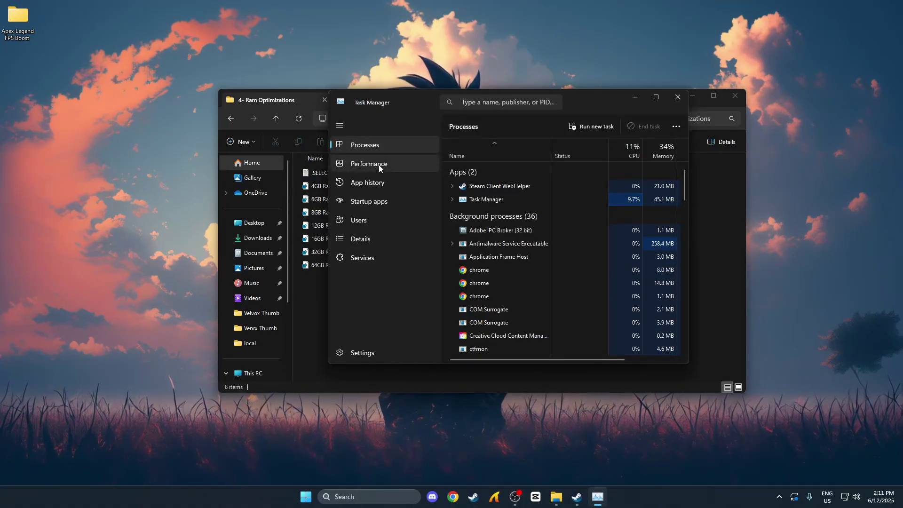
{"action": "left_click", "coordinate": [379, 165]}
{"action": "left_click", "coordinate": [516, 181]}
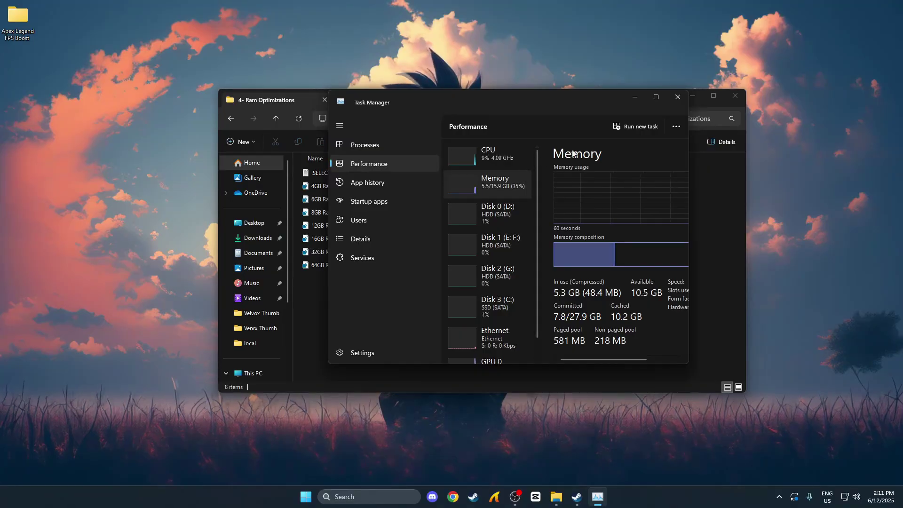
{"action": "left_click_drag", "start_coordinate": [691, 147], "coordinate": [818, 149]}
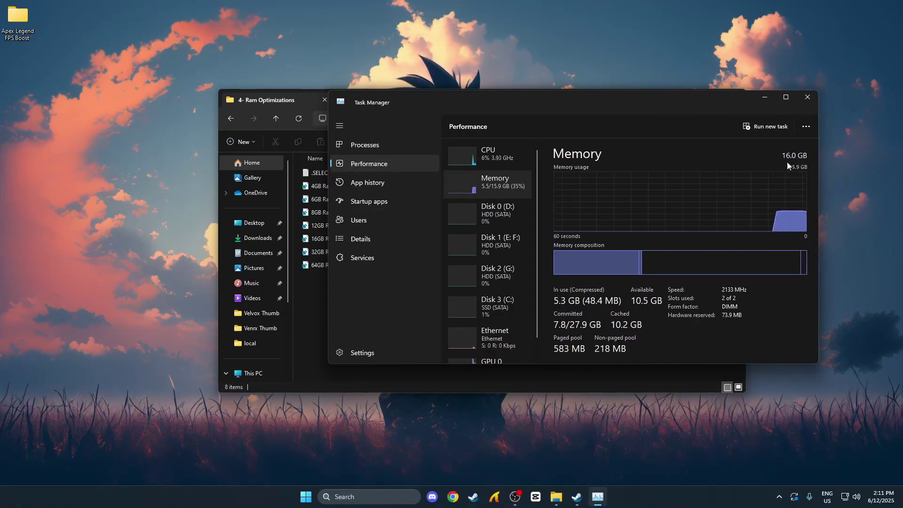
{"action": "left_click", "coordinate": [808, 97]}
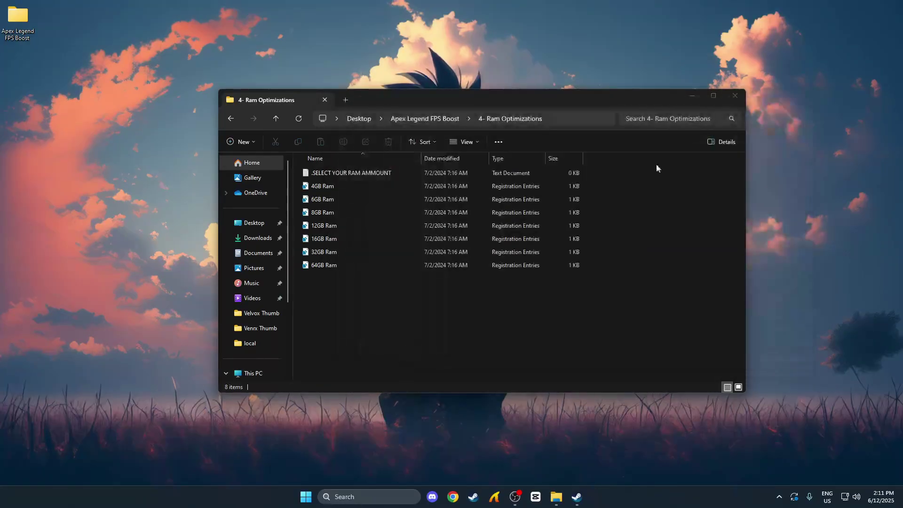
Add the 16GB Ram file to the registry and return to the Apex Legend FPS Boost folder
{"action": "double_click", "coordinate": [313, 237]}
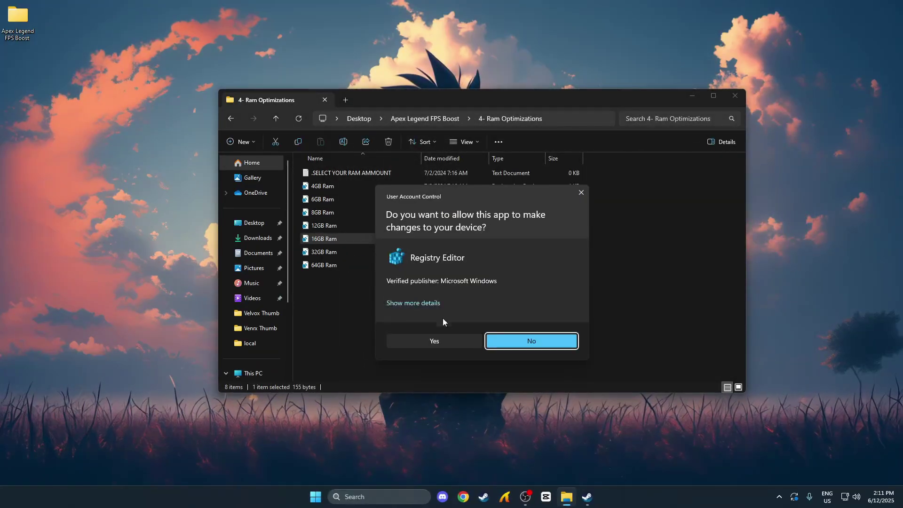
{"action": "left_click", "coordinate": [464, 340]}
{"action": "left_click", "coordinate": [536, 261]}
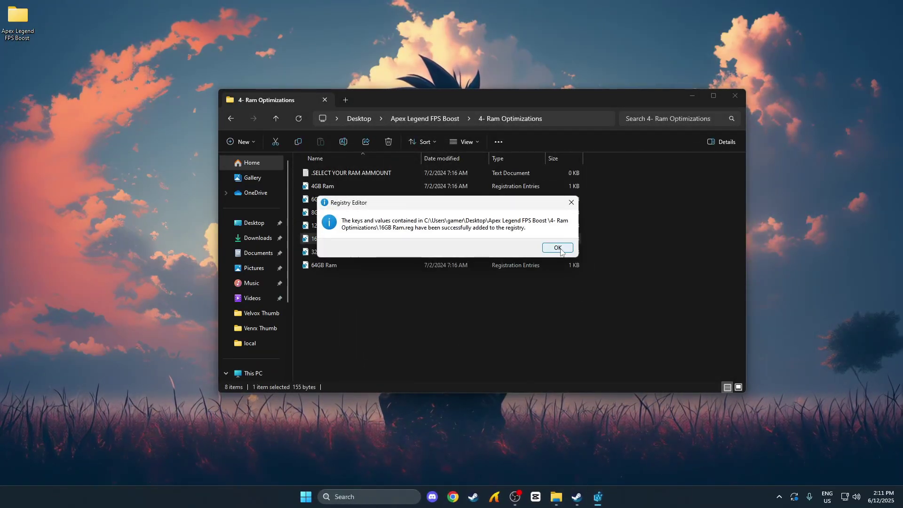
{"action": "left_click", "coordinate": [556, 247]}
{"action": "left_click", "coordinate": [230, 120]}
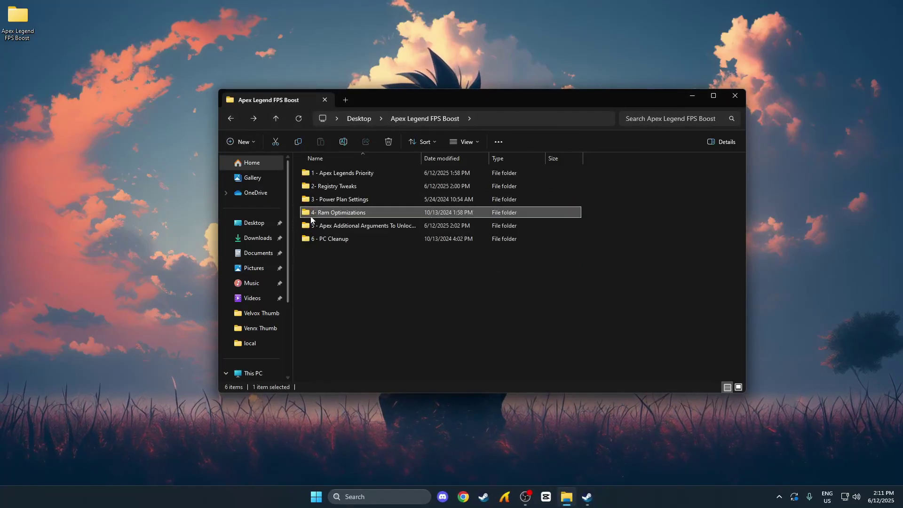
Copy the +fps_max unlimited -forcenovsync line from the Apex Additional Command Arguments file in folder 5, and close the file
{"action": "double_click", "coordinate": [325, 226]}
{"action": "left_click", "coordinate": [366, 174]}
{"action": "double_click", "coordinate": [366, 174]}
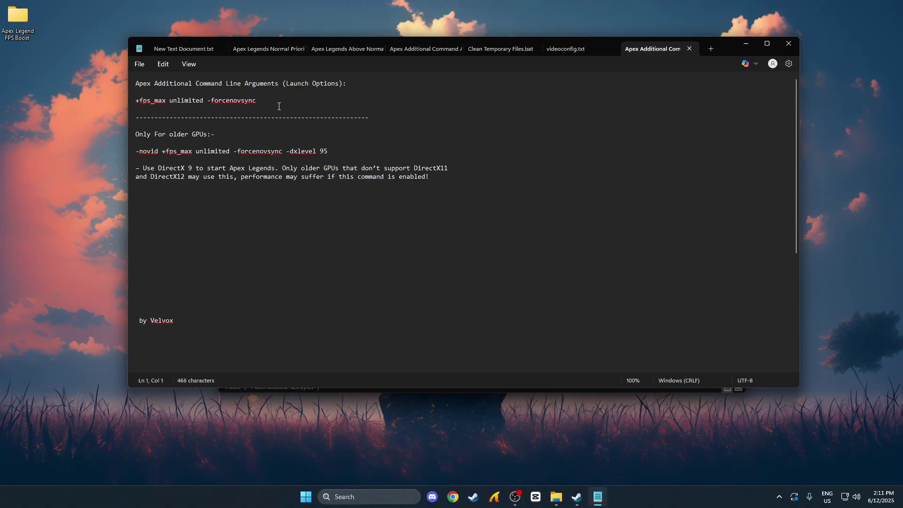
{"action": "right_click", "coordinate": [172, 103]}
{"action": "left_click", "coordinate": [196, 151]}
{"action": "left_click", "coordinate": [489, 162]}
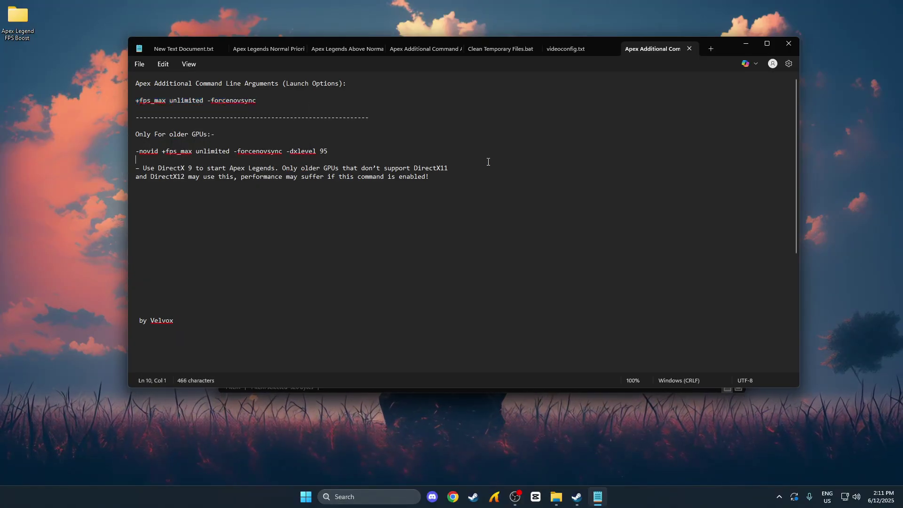
{"action": "left_click", "coordinate": [789, 43]}
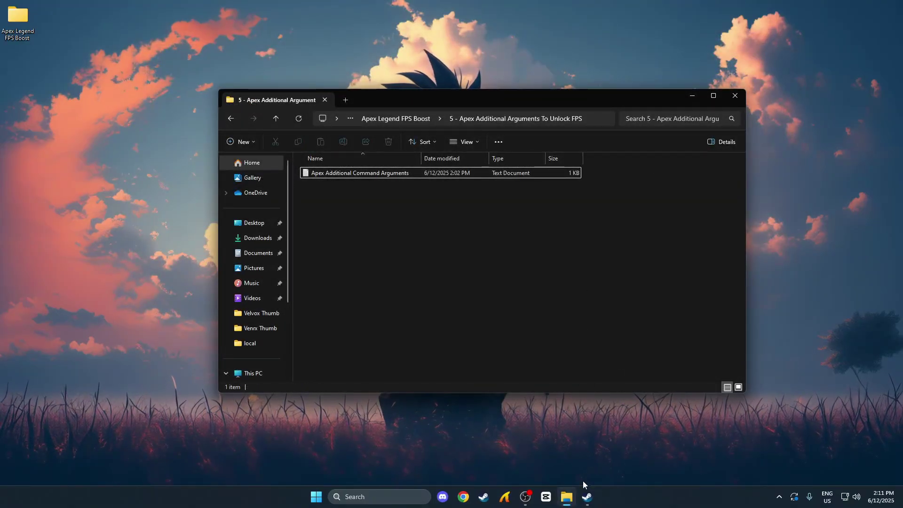
In Steam, set the launch options of Apex Legends to +fps_max unlimited -forcenovsync, and minimize Steam
{"action": "left_click", "coordinate": [586, 496]}
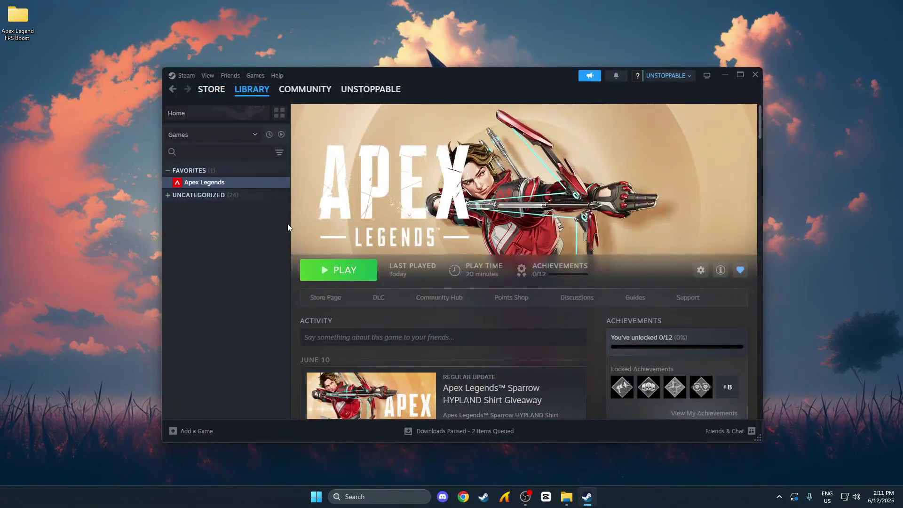
{"action": "right_click", "coordinate": [194, 182]}
{"action": "left_click", "coordinate": [232, 251]}
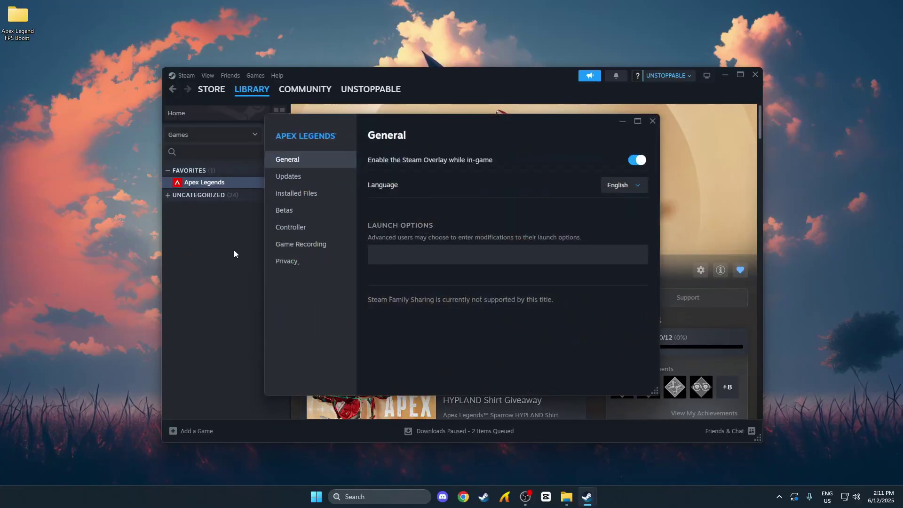
{"action": "left_click", "coordinate": [387, 256]}
{"action": "left_click", "coordinate": [402, 265]}
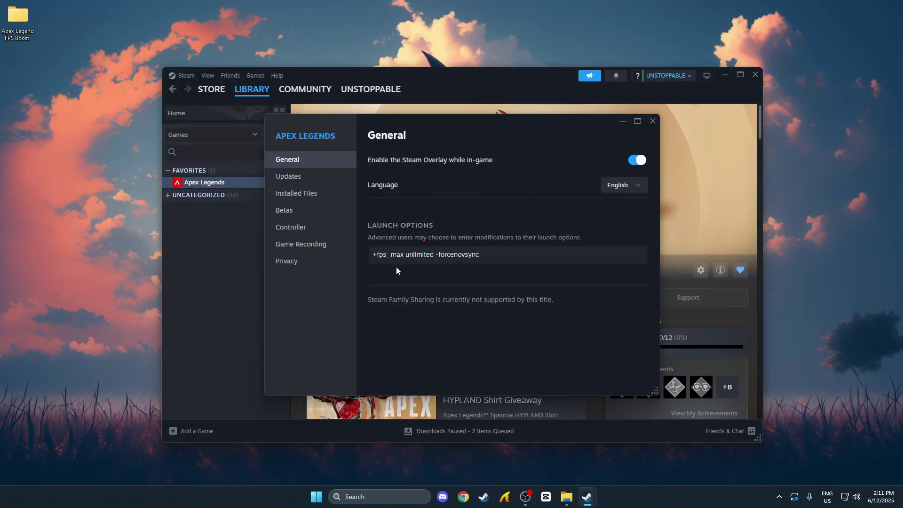
{"action": "left_click_drag", "start_coordinate": [502, 256], "coordinate": [301, 260]}
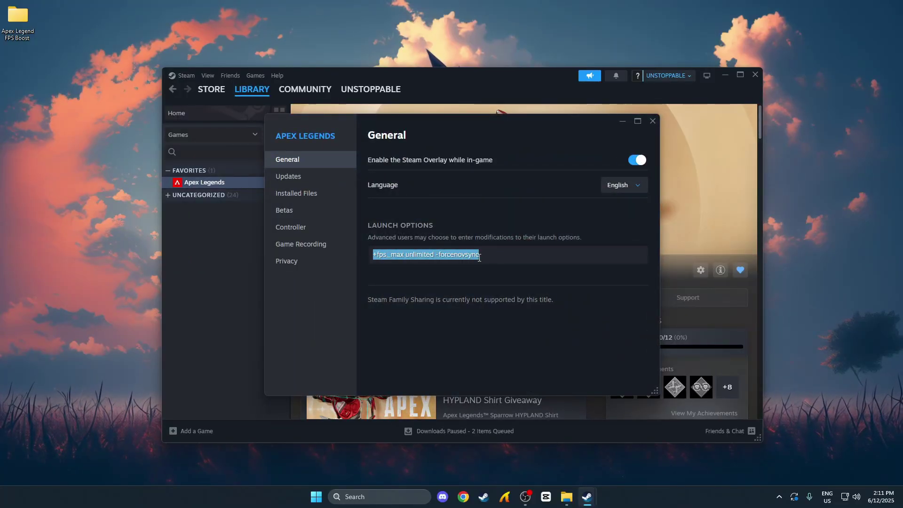
{"action": "left_click", "coordinate": [511, 264]}
{"action": "left_click", "coordinate": [653, 121]}
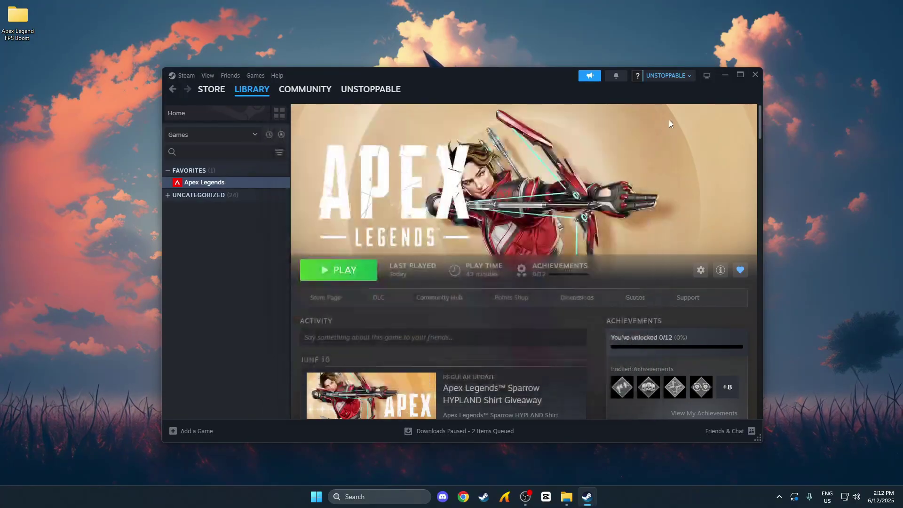
{"action": "left_click", "coordinate": [725, 75]}
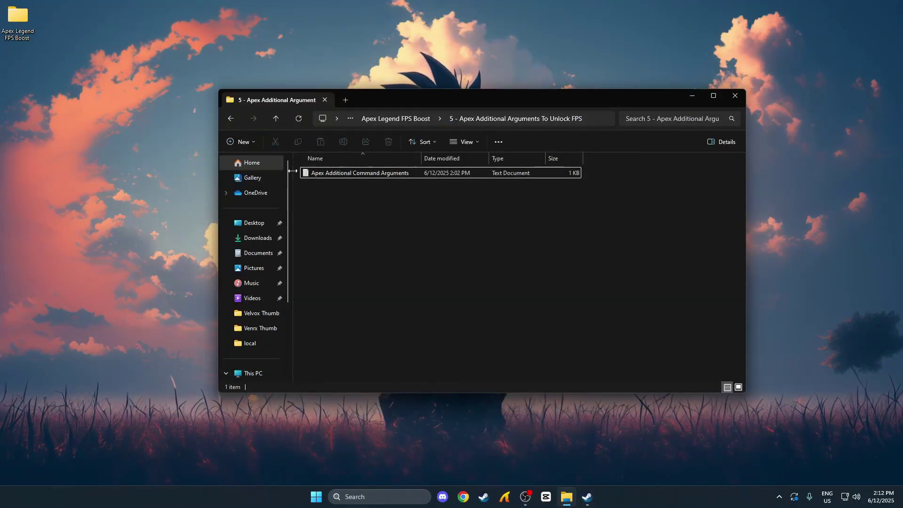
Run the Clean Temporary Files script from the 6 - PC Cleanup folder to completion and close the folder window
{"action": "left_click", "coordinate": [231, 119]}
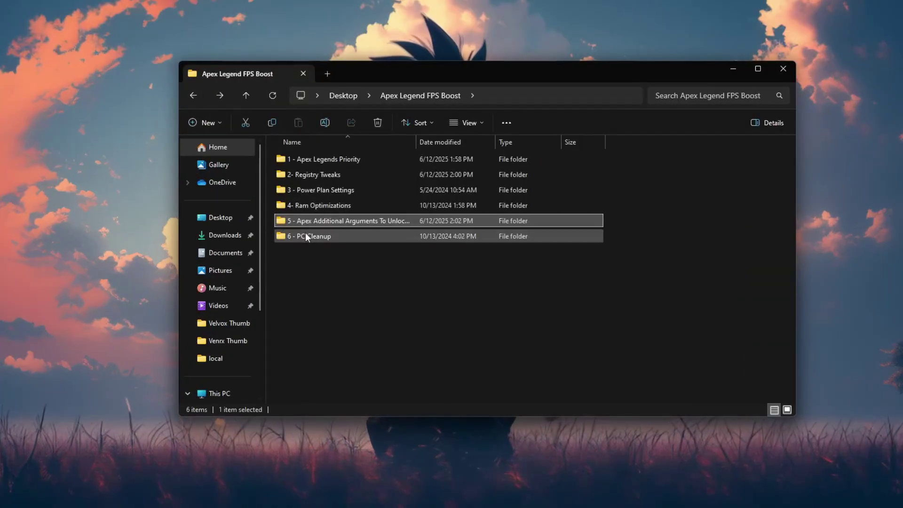
{"action": "double_click", "coordinate": [306, 235]}
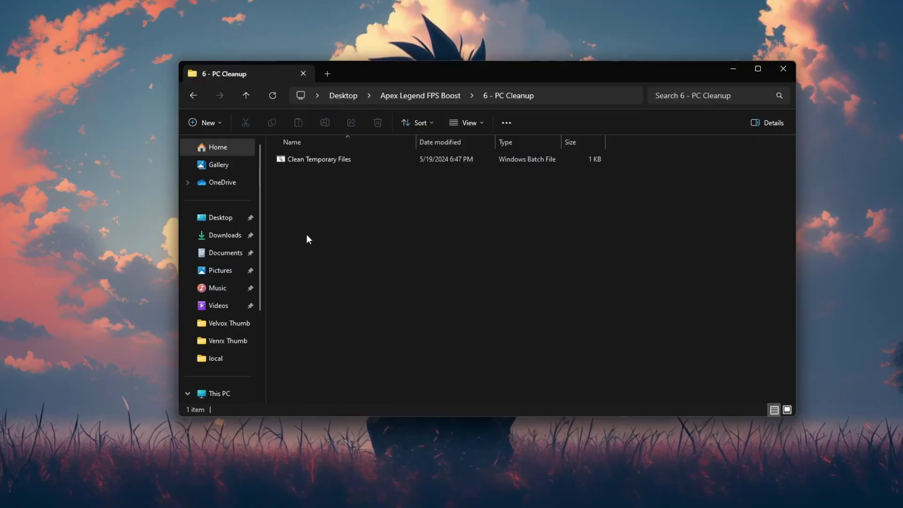
{"action": "double_click", "coordinate": [331, 162]}
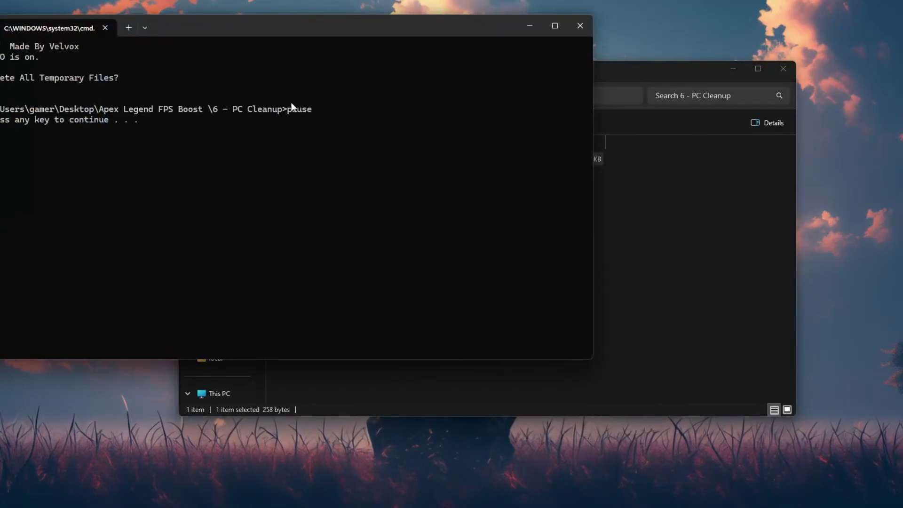
{"action": "left_click_drag", "start_coordinate": [285, 26], "coordinate": [540, 84]}
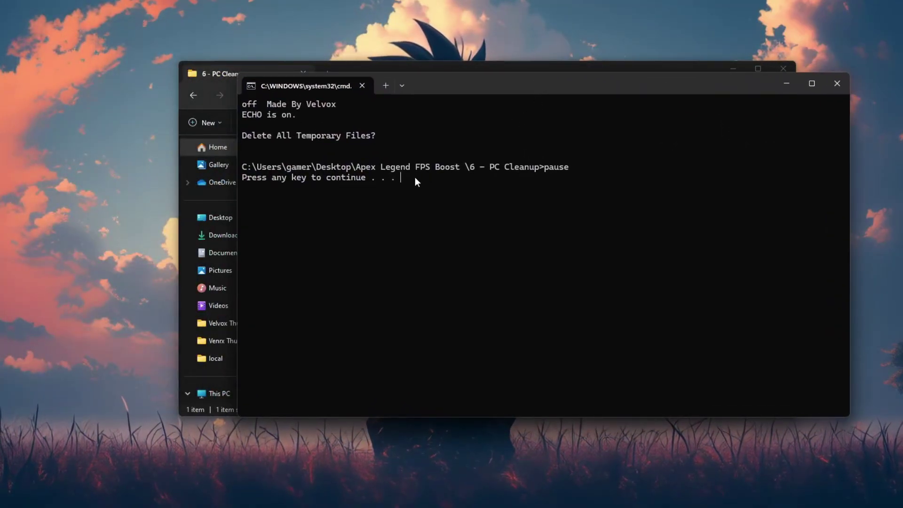
{"action": "left_click_drag", "start_coordinate": [415, 177], "coordinate": [242, 177]}
{"action": "left_click", "coordinate": [380, 180]}
{"action": "key", "text": "Return"}
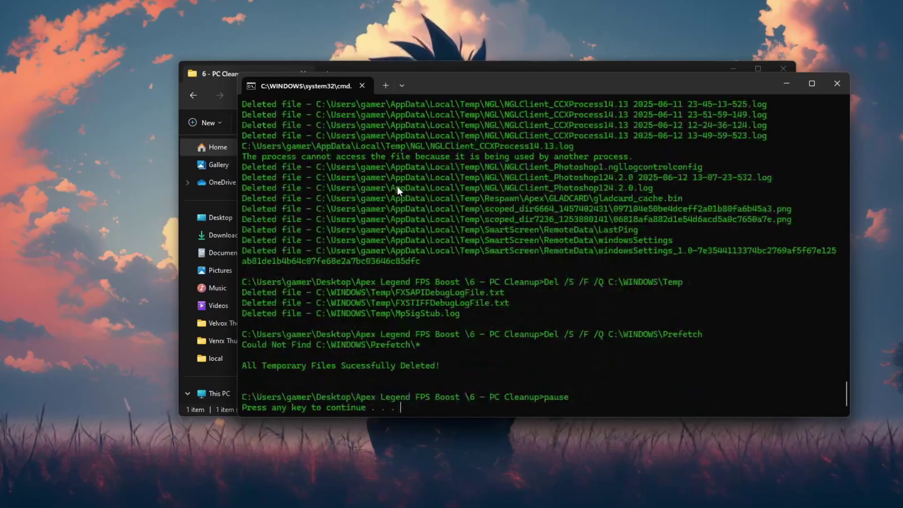
{"action": "key", "text": "Return"}
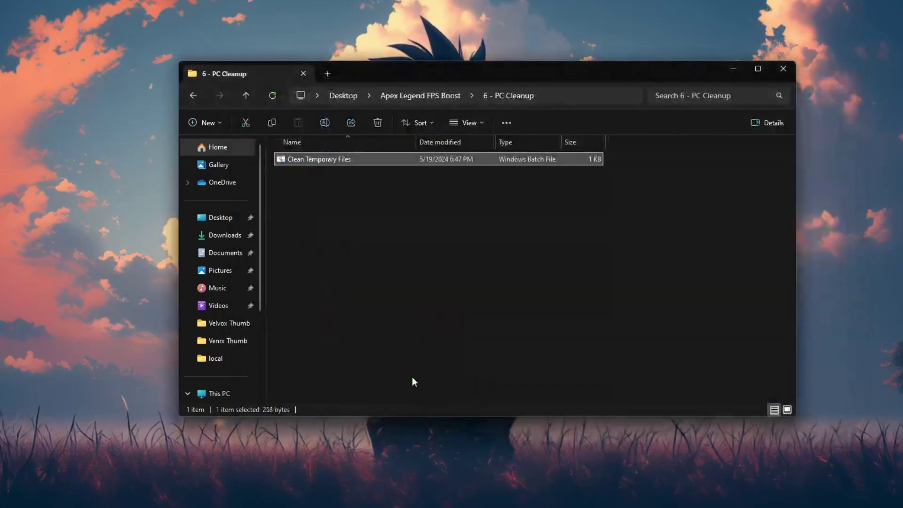
{"action": "left_click", "coordinate": [283, 178]}
{"action": "left_click", "coordinate": [193, 95]}
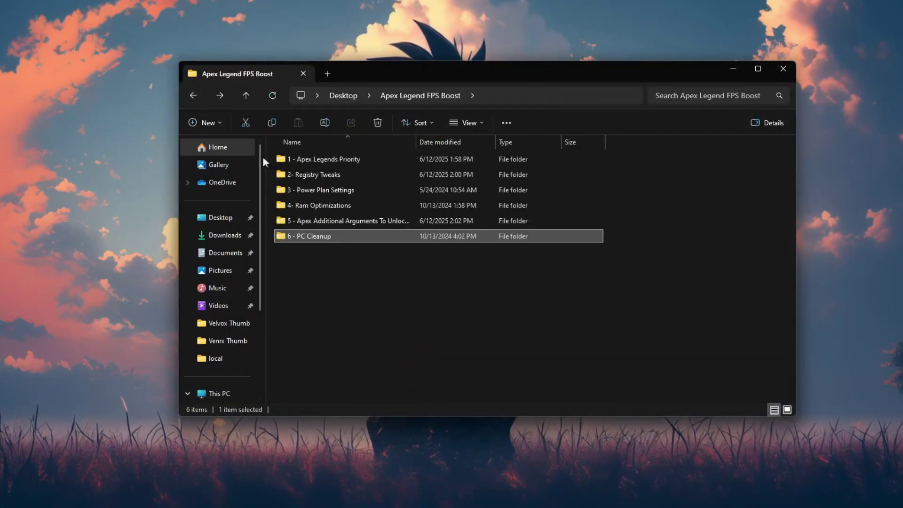
{"action": "left_click", "coordinate": [783, 69]}
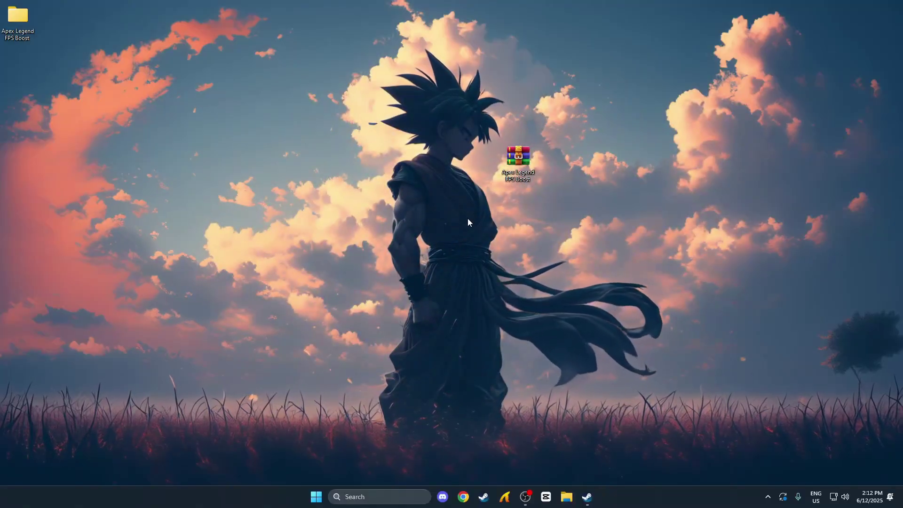
In the Windows graphics settings, set the graphics preference of Apex Legends to High performance and save it
{"action": "key", "text": "super"}
{"action": "type", "text": "gr"}
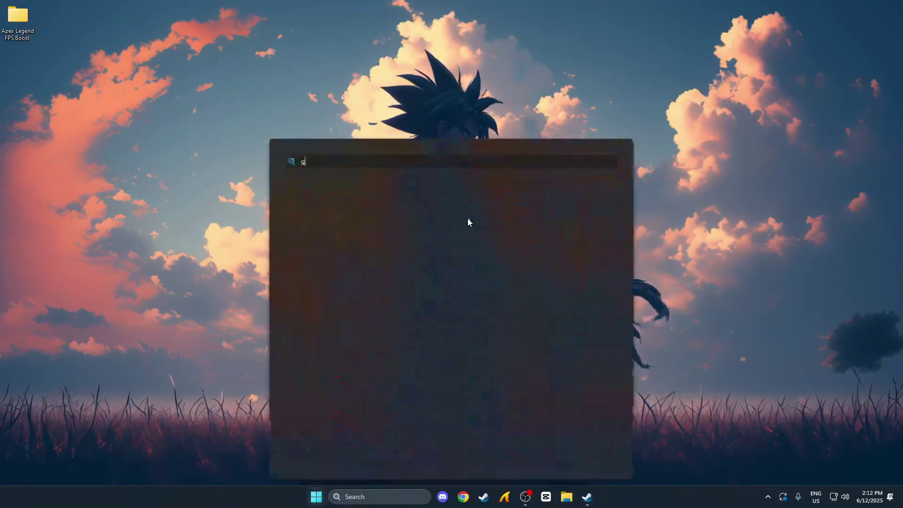
{"action": "left_click", "coordinate": [511, 259]}
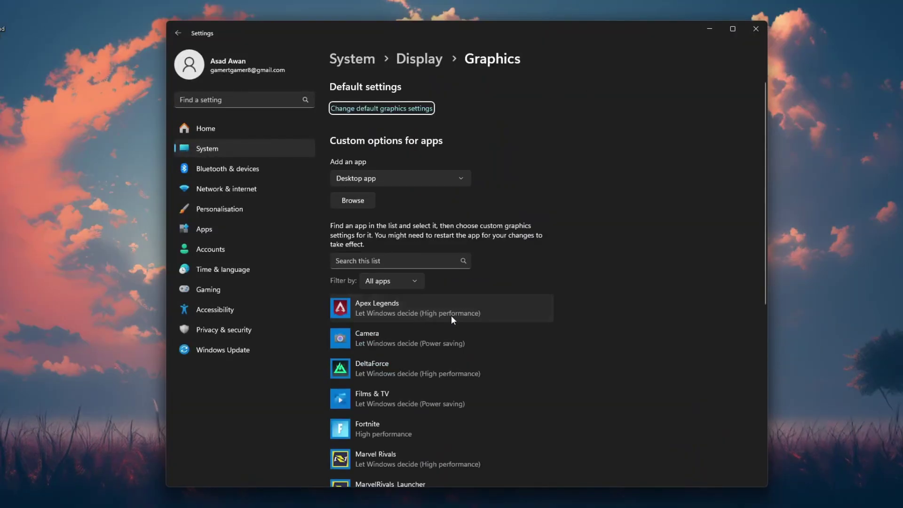
{"action": "left_click", "coordinate": [451, 315]}
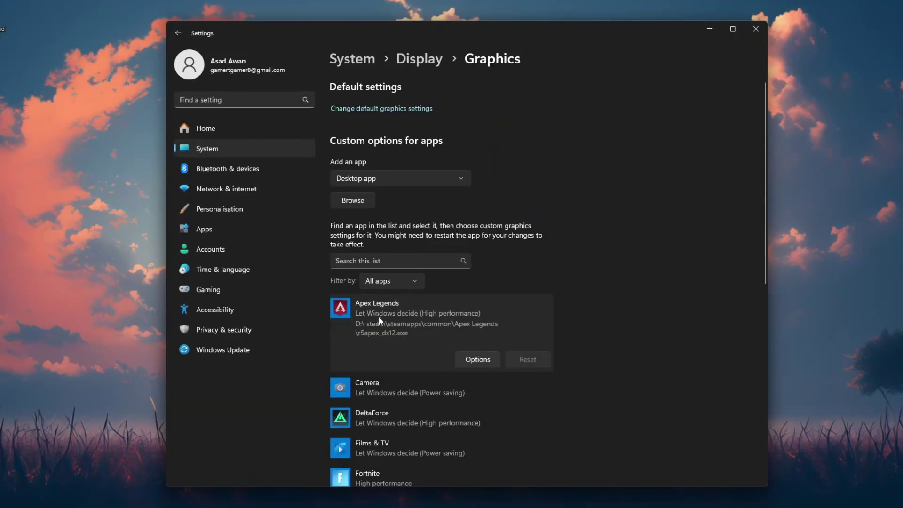
{"action": "left_click", "coordinate": [470, 361]}
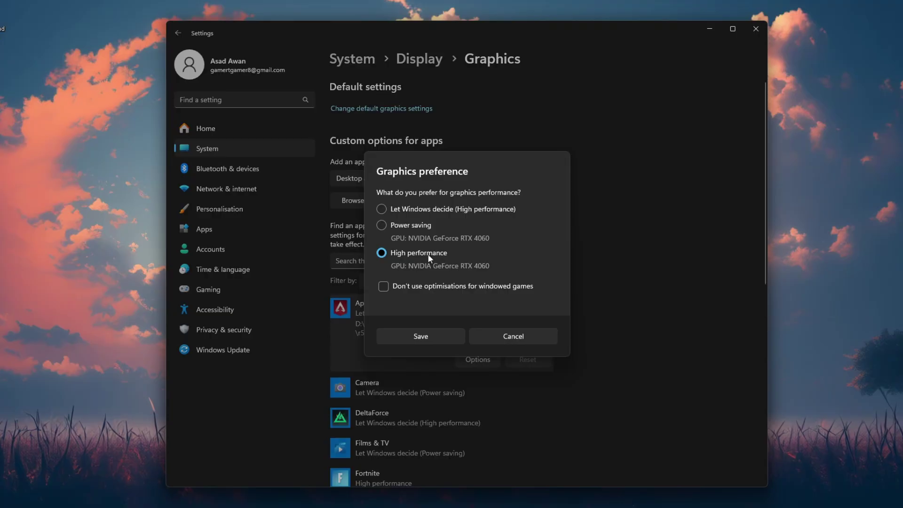
{"action": "left_click", "coordinate": [439, 333]}
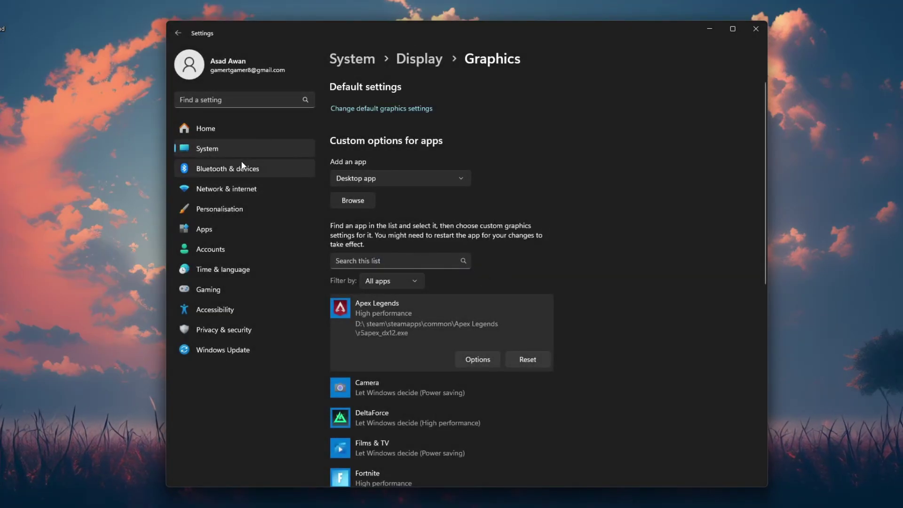
In the Windows gaming settings, check the Game Mode state, and turn off allowing the controller to open Game Bar
{"action": "left_click", "coordinate": [227, 289]}
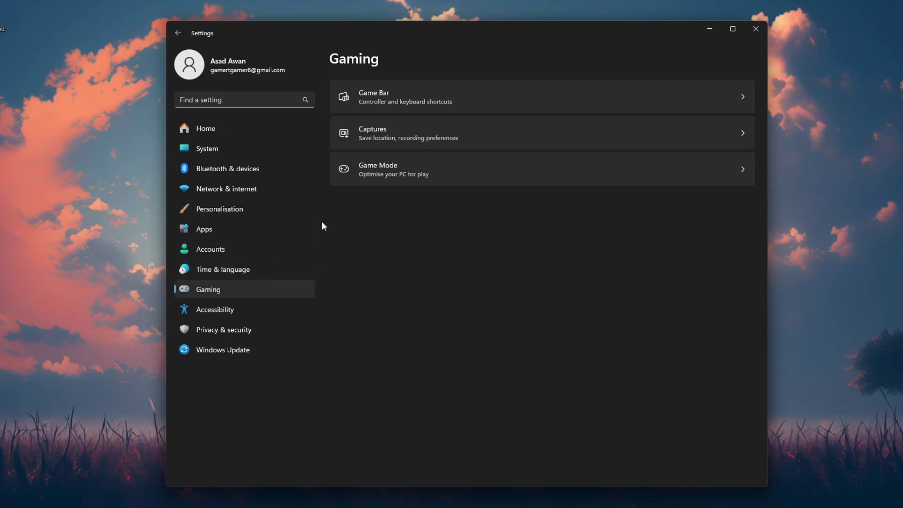
{"action": "left_click", "coordinate": [413, 165]}
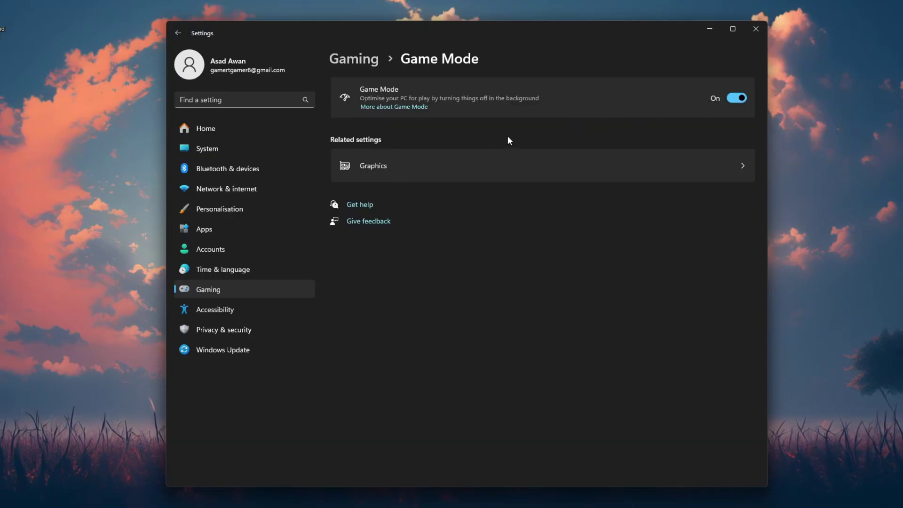
{"action": "left_click", "coordinate": [178, 33]}
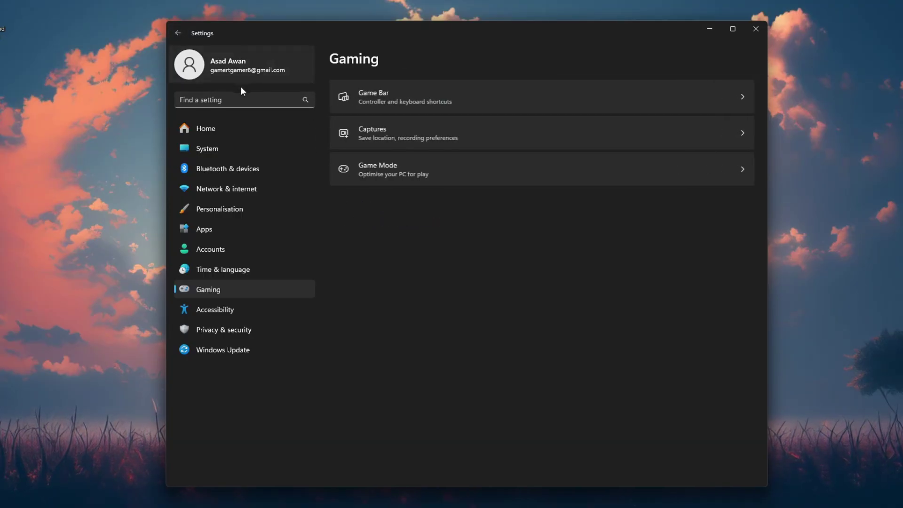
{"action": "left_click", "coordinate": [424, 97]}
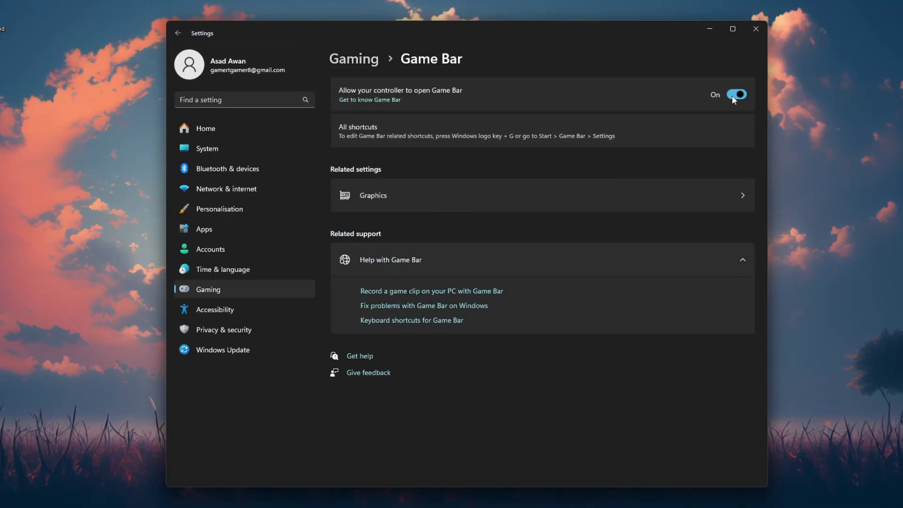
{"action": "left_click", "coordinate": [733, 95]}
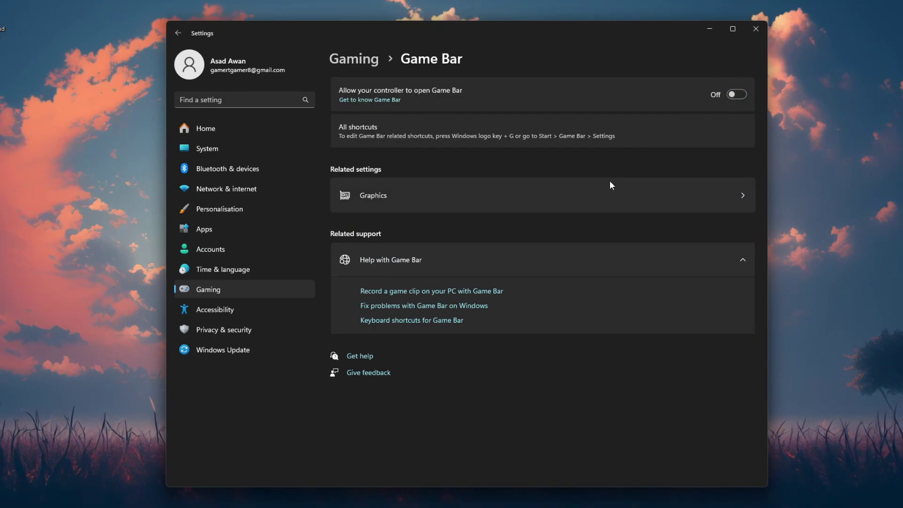
Open the related Graphics settings from the Game Bar page and review the graphics preferences in the custom app list
{"action": "left_click", "coordinate": [569, 194]}
{"action": "scroll", "coordinate": [525, 214], "scroll_direction": "down", "scroll_amount": 3}
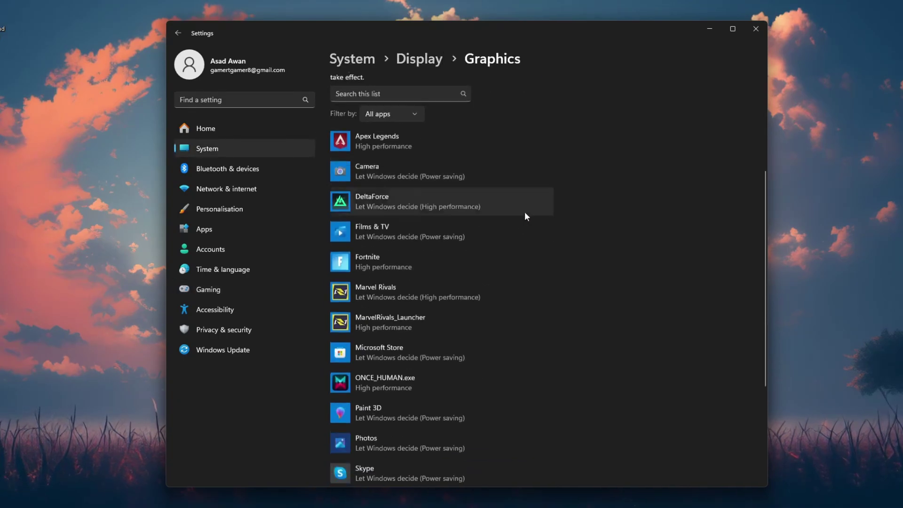
{"action": "scroll", "coordinate": [532, 209], "scroll_direction": "down", "scroll_amount": 3}
{"action": "scroll", "coordinate": [560, 188], "scroll_direction": "up", "scroll_amount": 6}
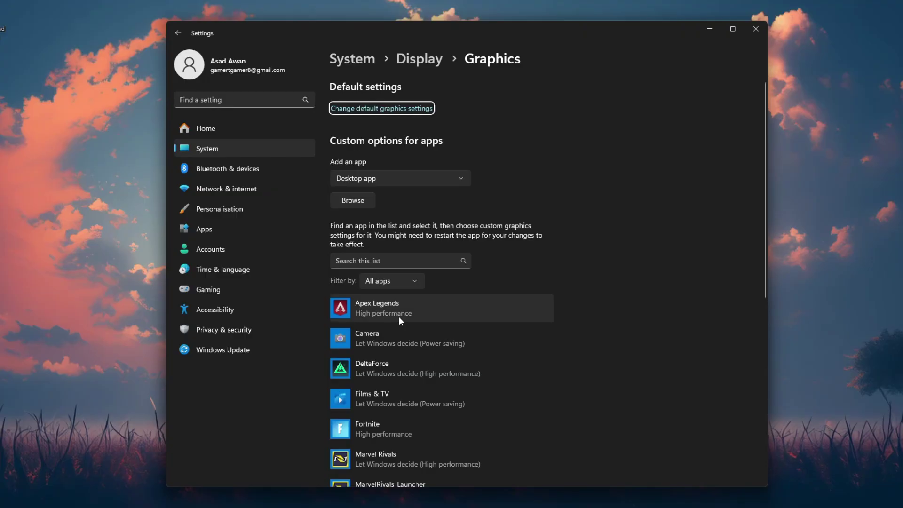